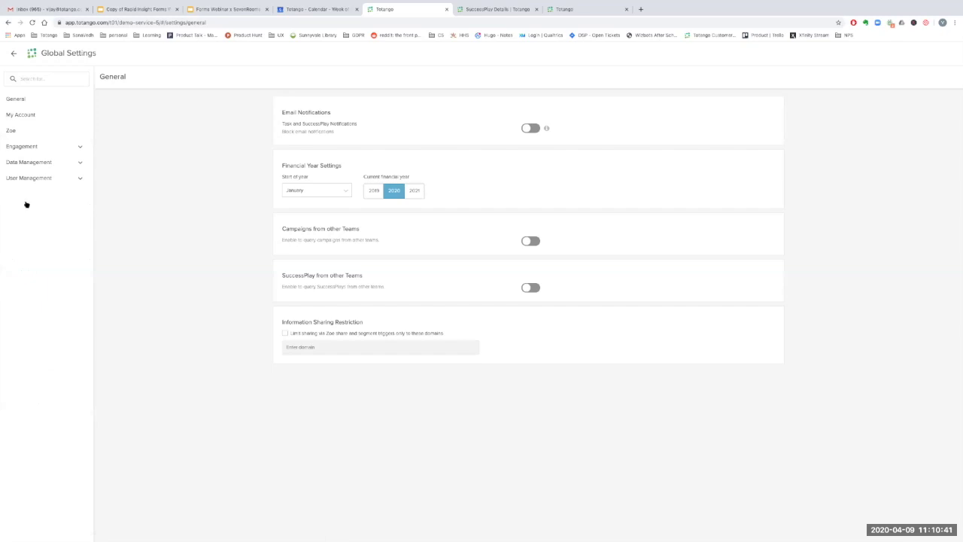
In the Rapid Insight Forms settings, start a new request information form named "Sales Handover"
{"action": "left_click", "coordinate": [26, 146]}
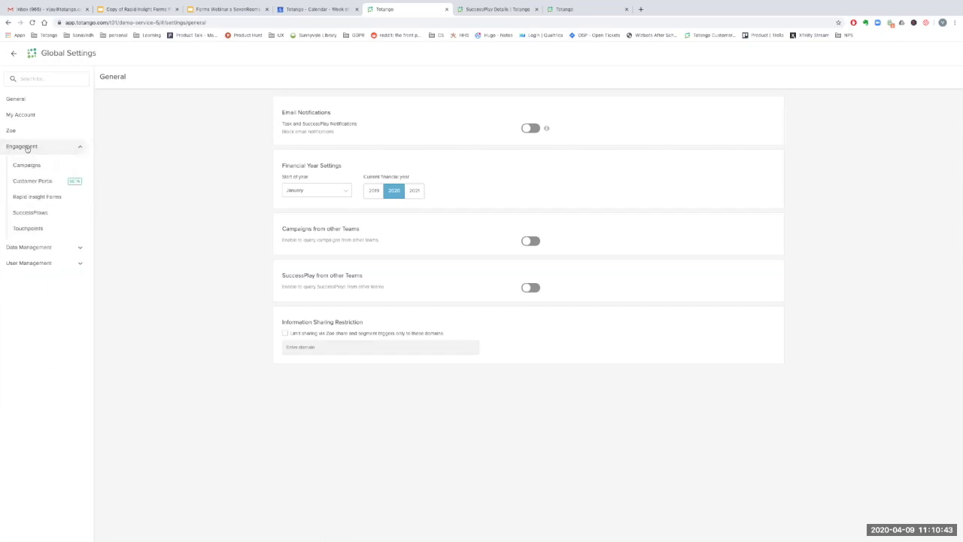
{"action": "left_click", "coordinate": [34, 197]}
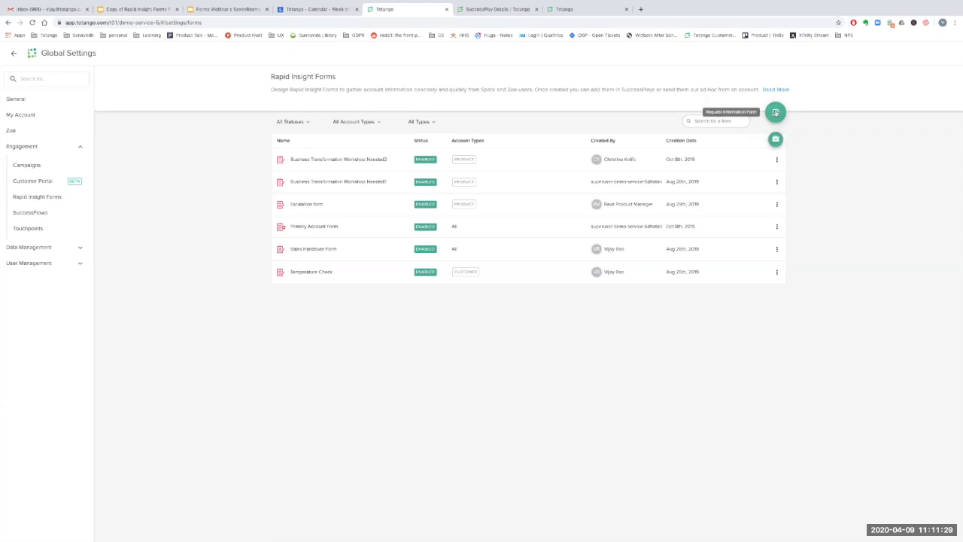
{"action": "left_click", "coordinate": [776, 112]}
{"action": "left_click", "coordinate": [432, 82]}
{"action": "type", "text": "Sale"}
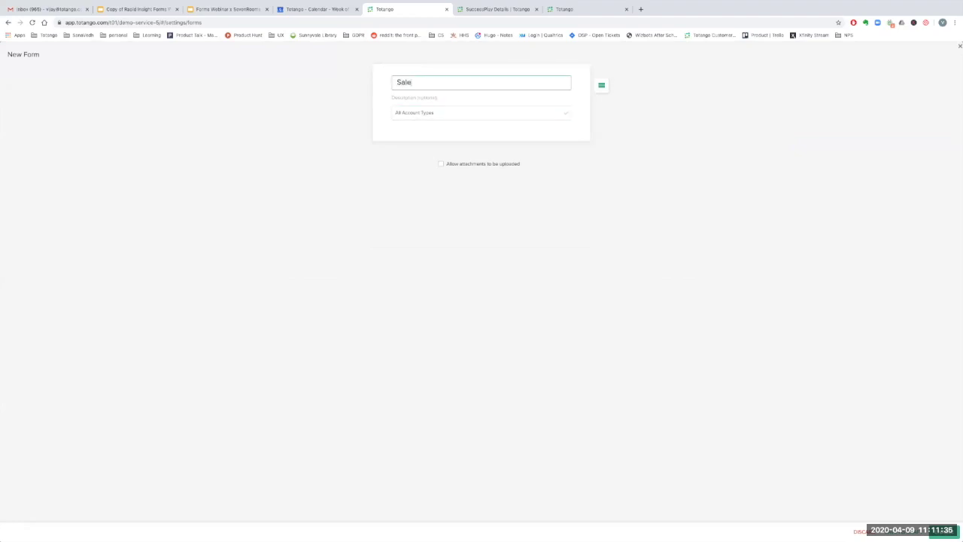
{"action": "type", "text": "s Handover"}
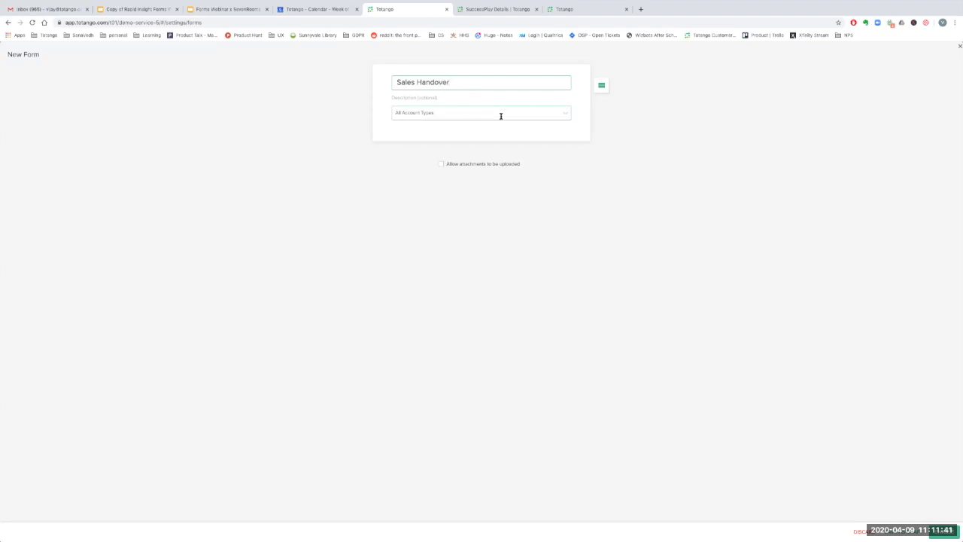
Add an empty section to the new form, and add the whole Contracts dimension as another section
{"action": "left_click", "coordinate": [601, 88]}
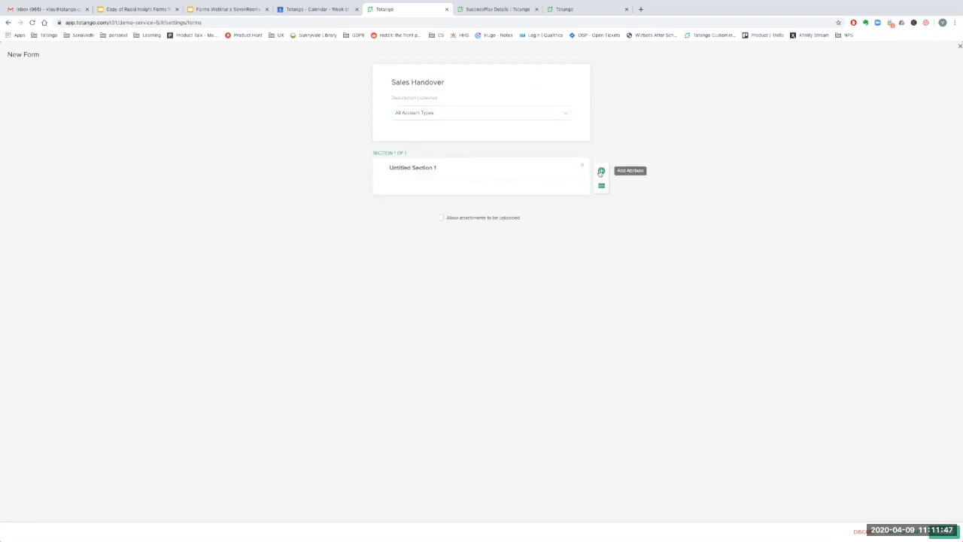
{"action": "left_click", "coordinate": [601, 172]}
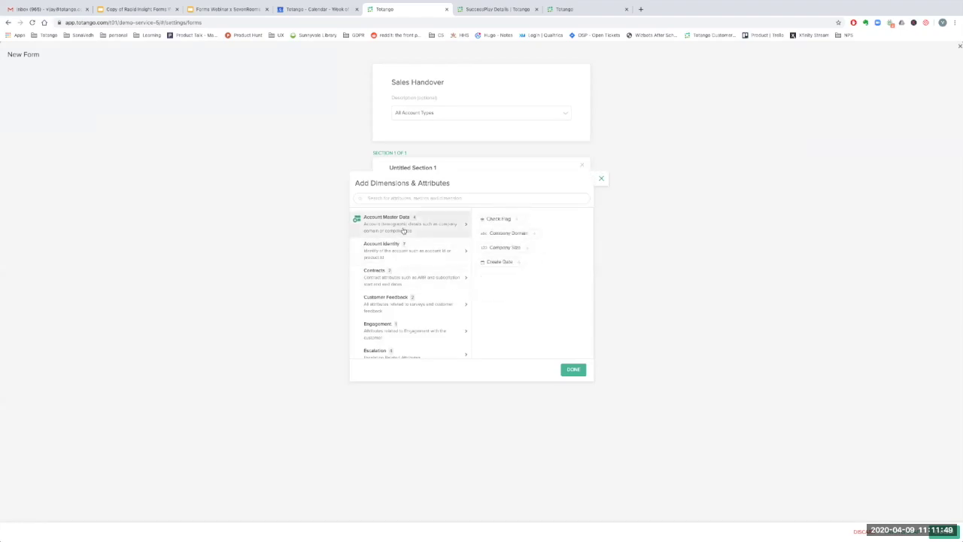
{"action": "mouse_move", "coordinate": [394, 271]}
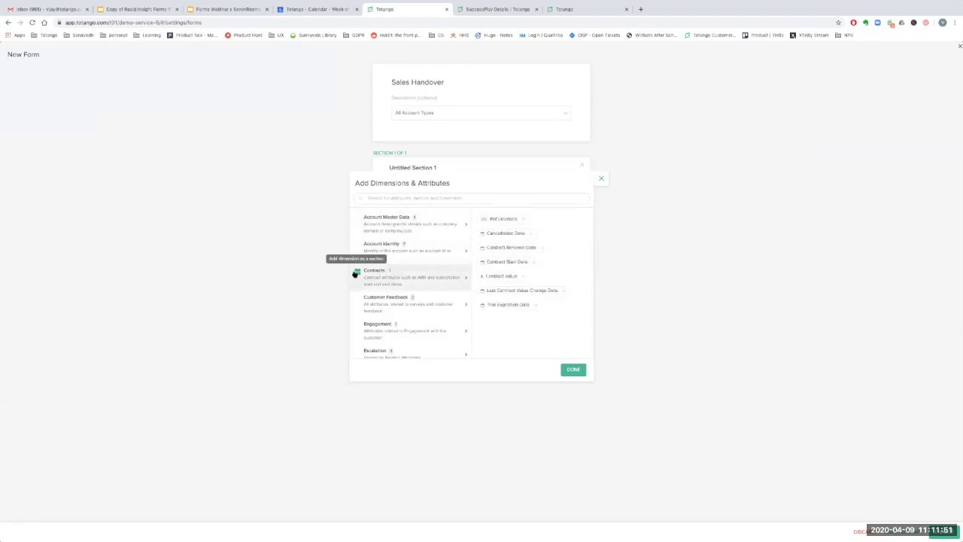
{"action": "left_click", "coordinate": [356, 272]}
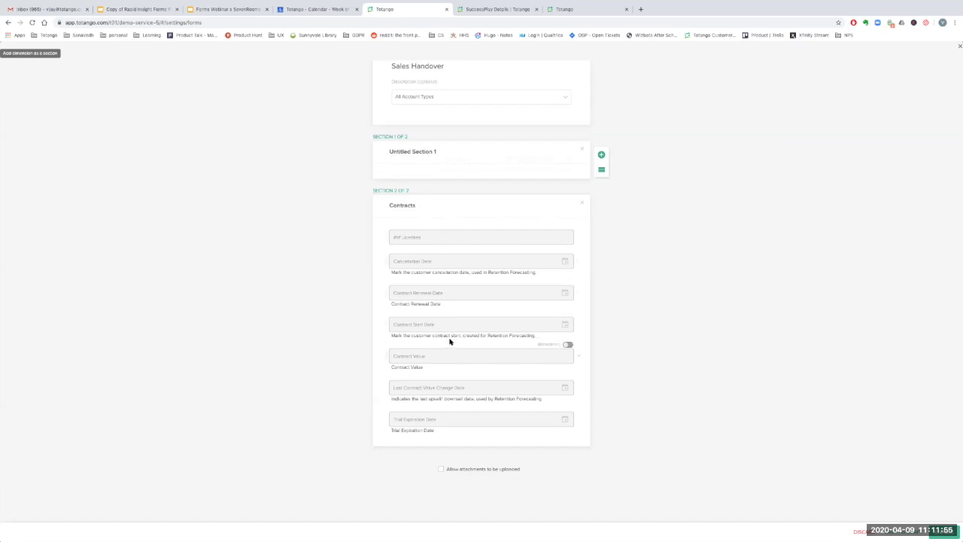
Add the Tier1 attribute from Account Identity to the form's Contracts section
{"action": "left_click", "coordinate": [602, 209]}
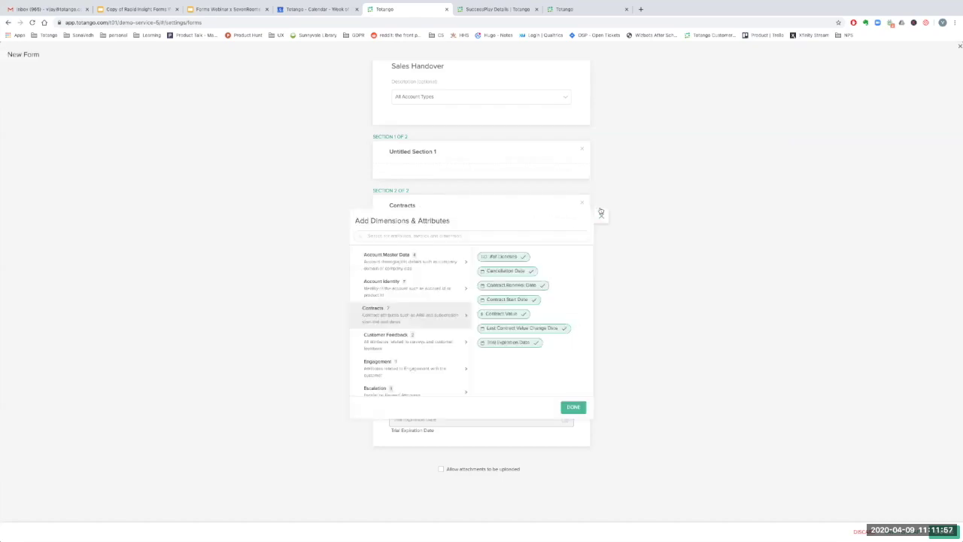
{"action": "left_click", "coordinate": [416, 262]}
{"action": "left_click", "coordinate": [417, 288]}
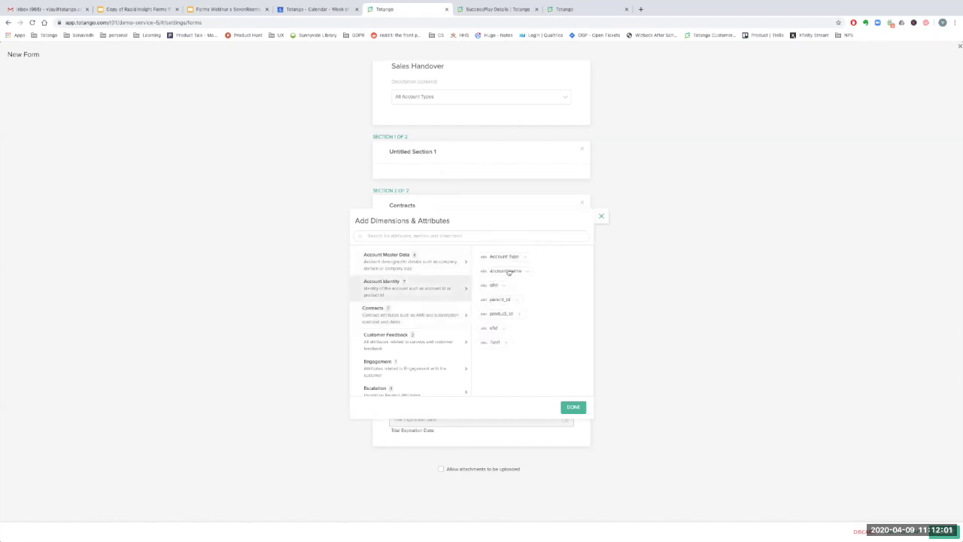
{"action": "left_click", "coordinate": [495, 343]}
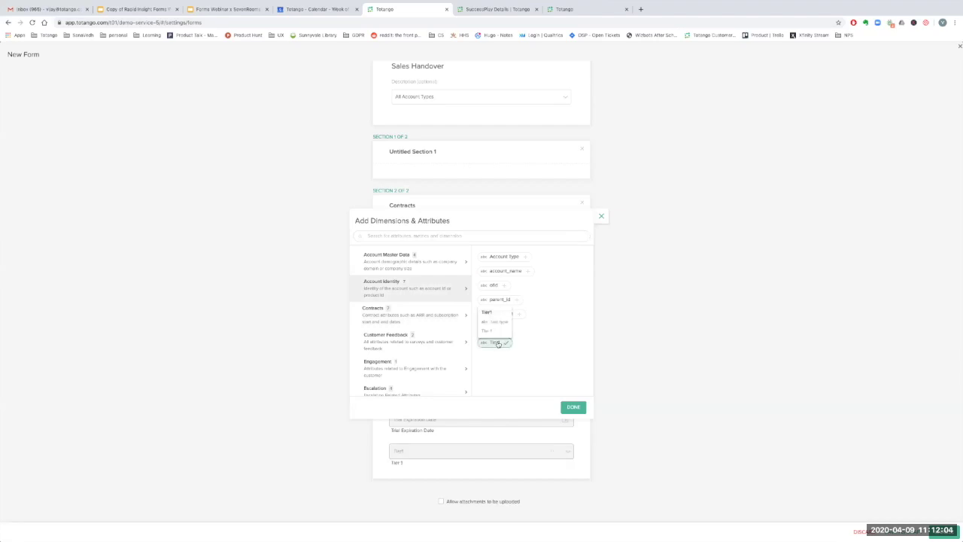
{"action": "left_click", "coordinate": [601, 218]}
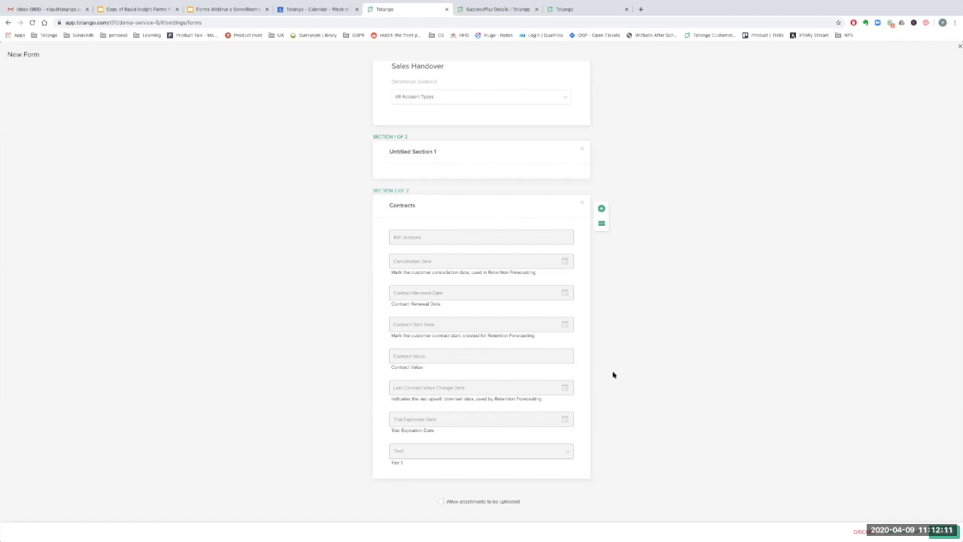
Enlarge the page to review the new form's Contracts fields, and discard the form
{"action": "key", "text": "ctrl+plus"}
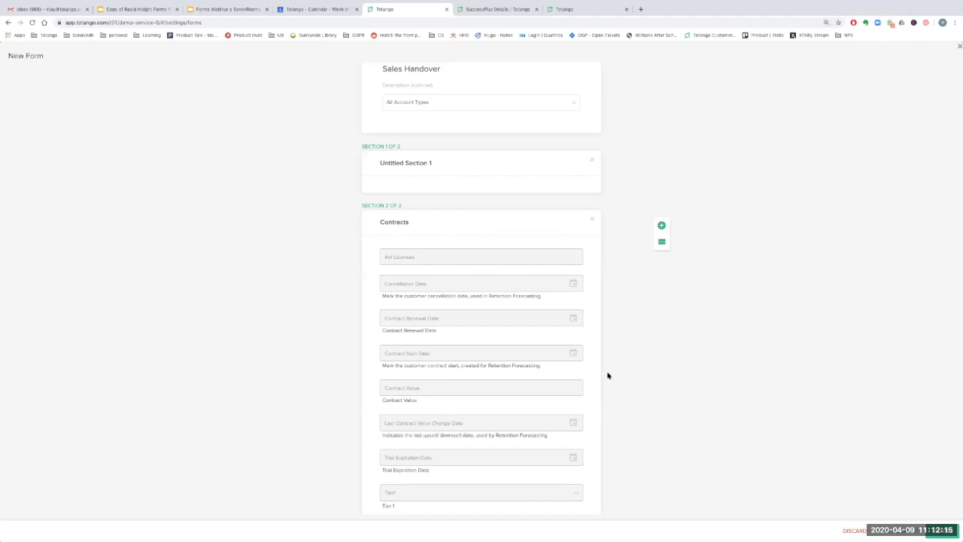
{"action": "key", "text": "ctrl+plus"}
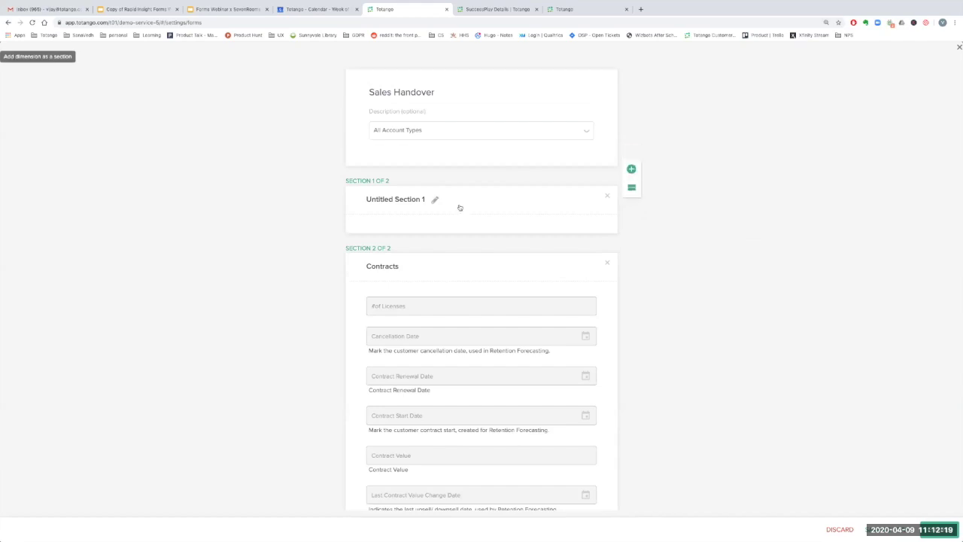
{"action": "scroll", "coordinate": [494, 318], "scroll_direction": "down", "scroll_amount": 2}
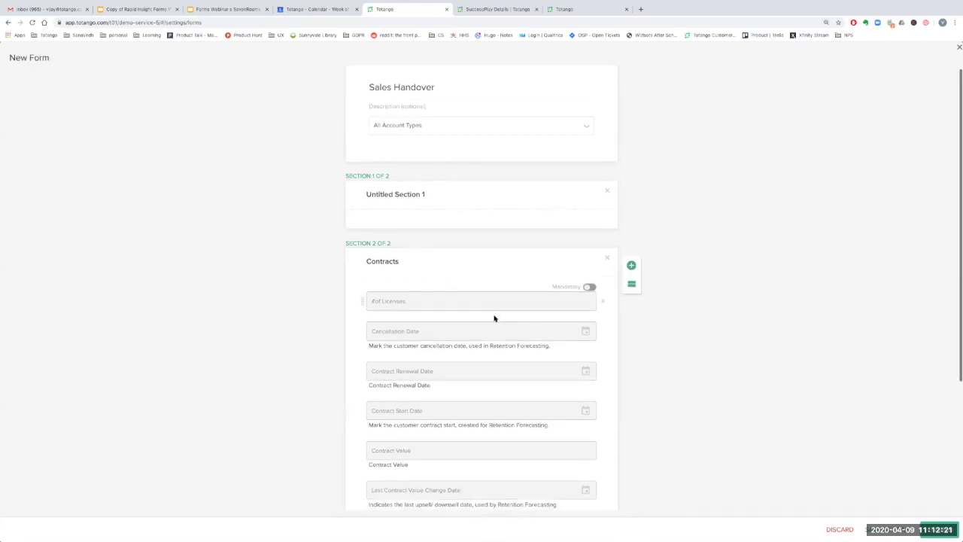
{"action": "scroll", "coordinate": [495, 319], "scroll_direction": "down", "scroll_amount": 1}
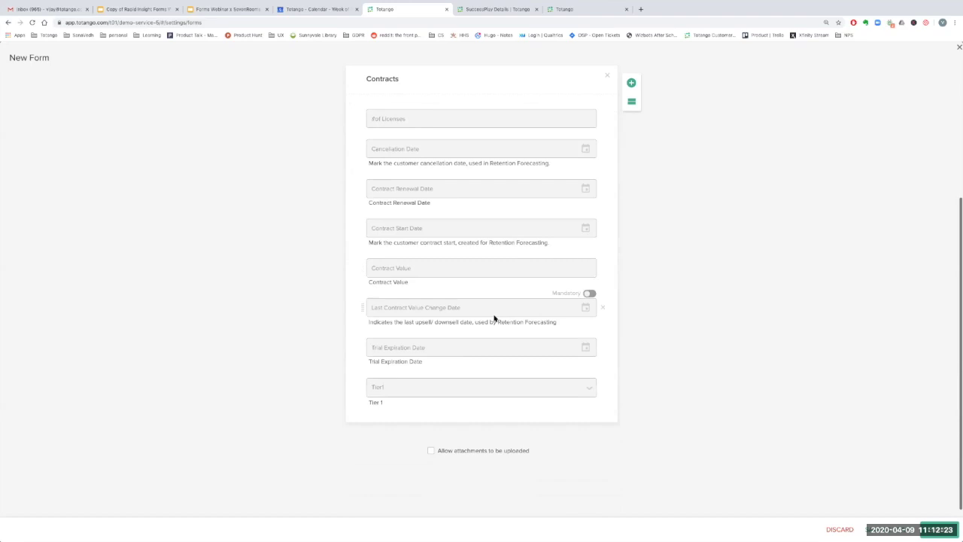
{"action": "scroll", "coordinate": [494, 319], "scroll_direction": "up", "scroll_amount": 3}
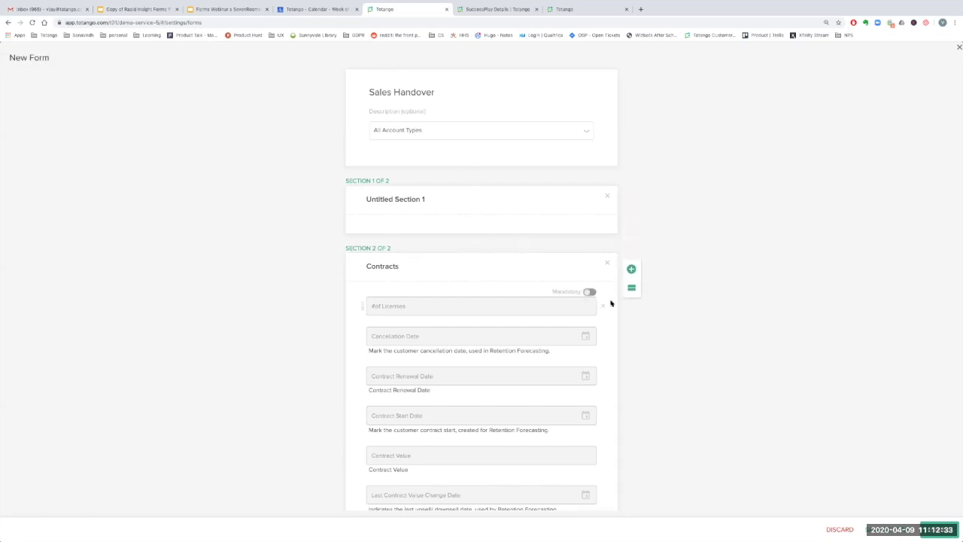
{"action": "scroll", "coordinate": [667, 372], "scroll_direction": "down", "scroll_amount": 5}
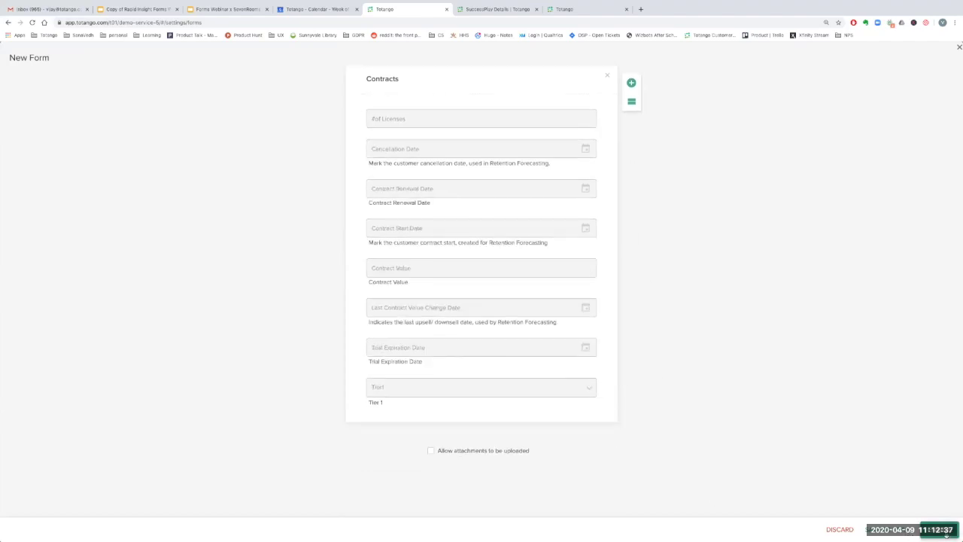
{"action": "left_click", "coordinate": [839, 530]}
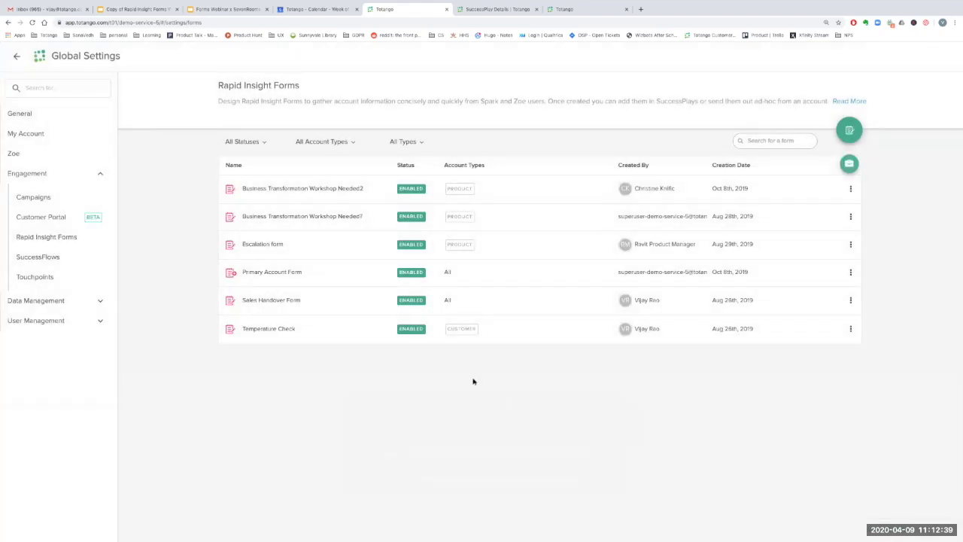
Examine the Key Information fields of the existing Sales Handover Form and close it
{"action": "left_click", "coordinate": [273, 301]}
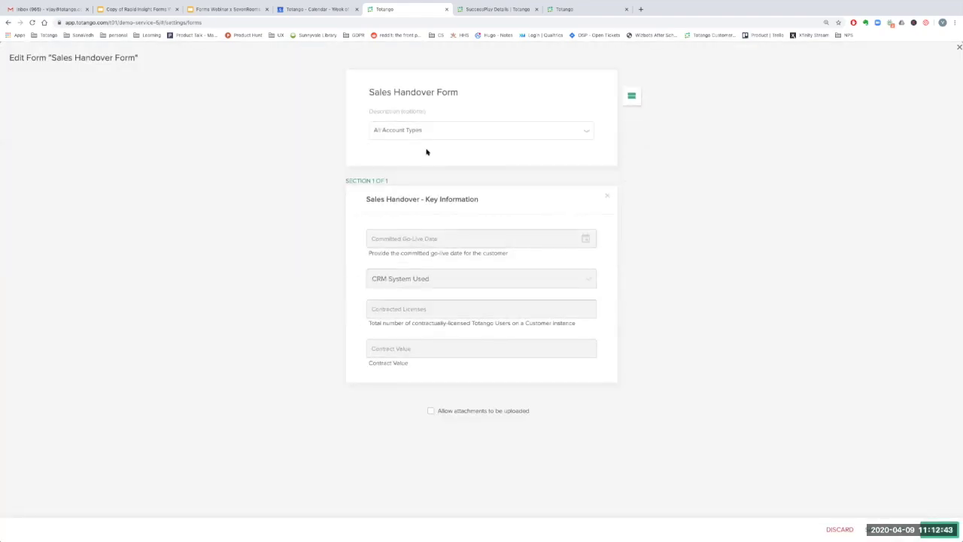
{"action": "mouse_move", "coordinate": [430, 251]}
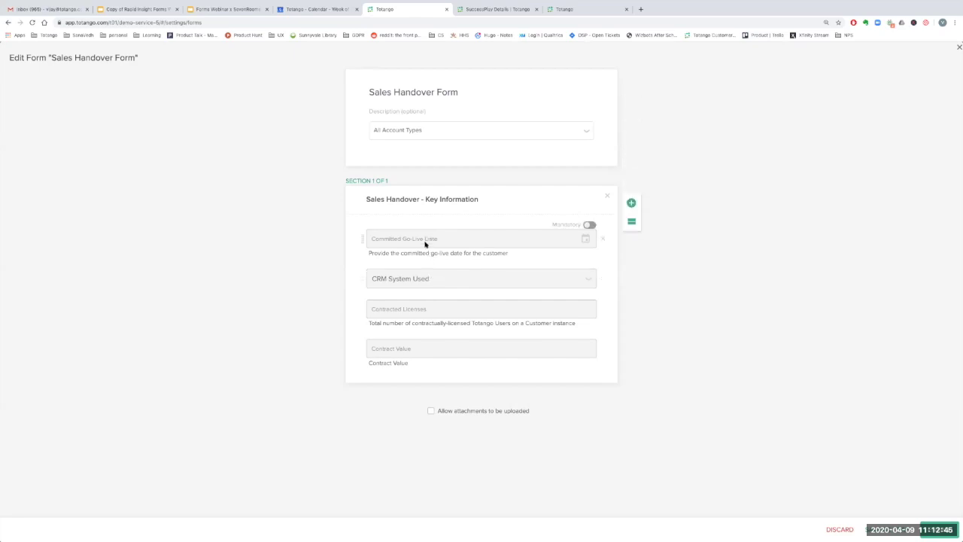
{"action": "mouse_move", "coordinate": [418, 270]}
{"action": "left_click", "coordinate": [956, 48]}
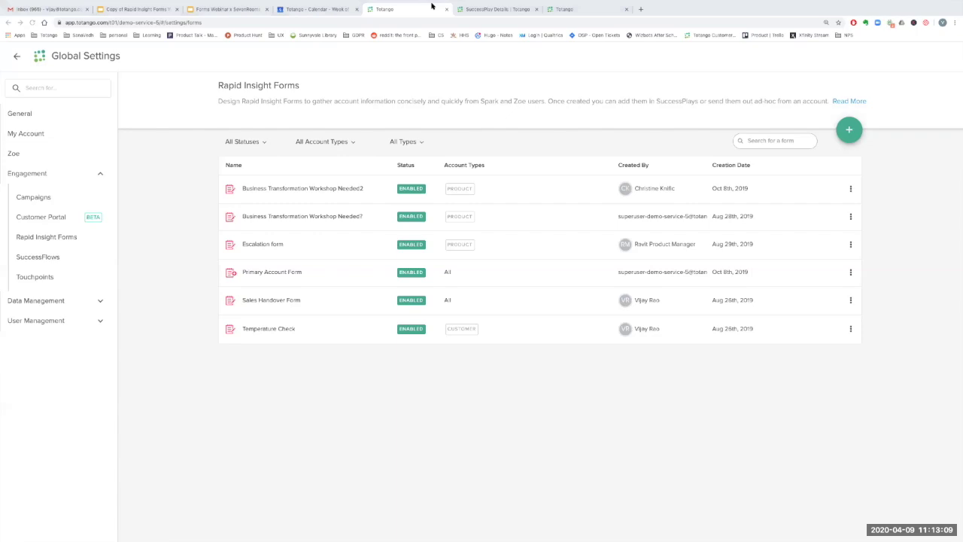
Open the "1. Onboarding: New Customer" SuccessPlay for editing and advance to its Activities stage
{"action": "left_click", "coordinate": [504, 9]}
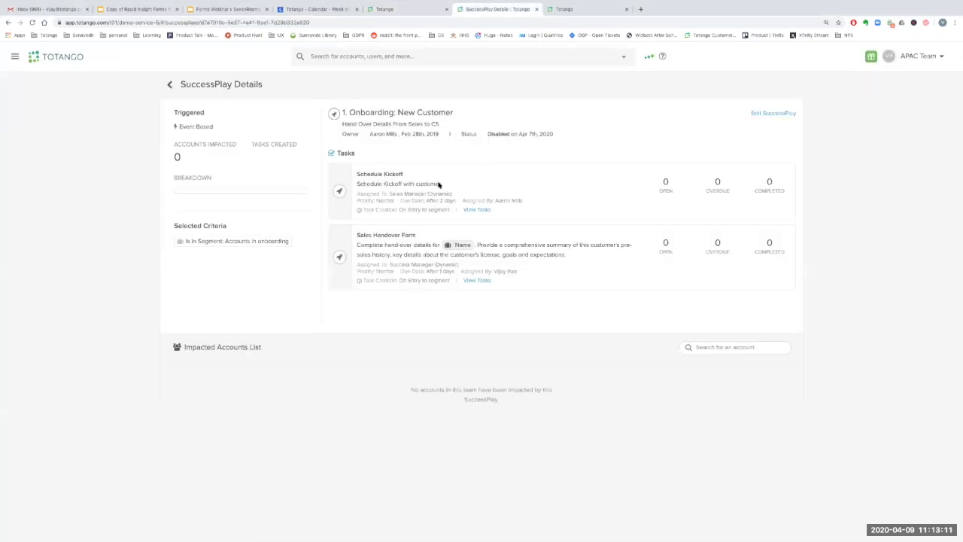
{"action": "left_click", "coordinate": [766, 114]}
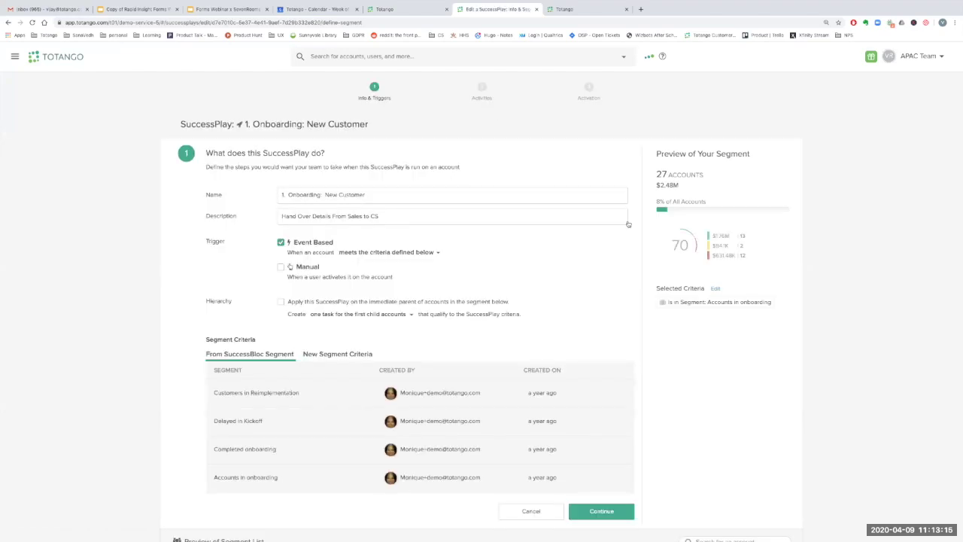
{"action": "scroll", "coordinate": [536, 342], "scroll_direction": "down", "scroll_amount": 1}
{"action": "scroll", "coordinate": [572, 369], "scroll_direction": "down", "scroll_amount": 3}
{"action": "left_click", "coordinate": [618, 398]}
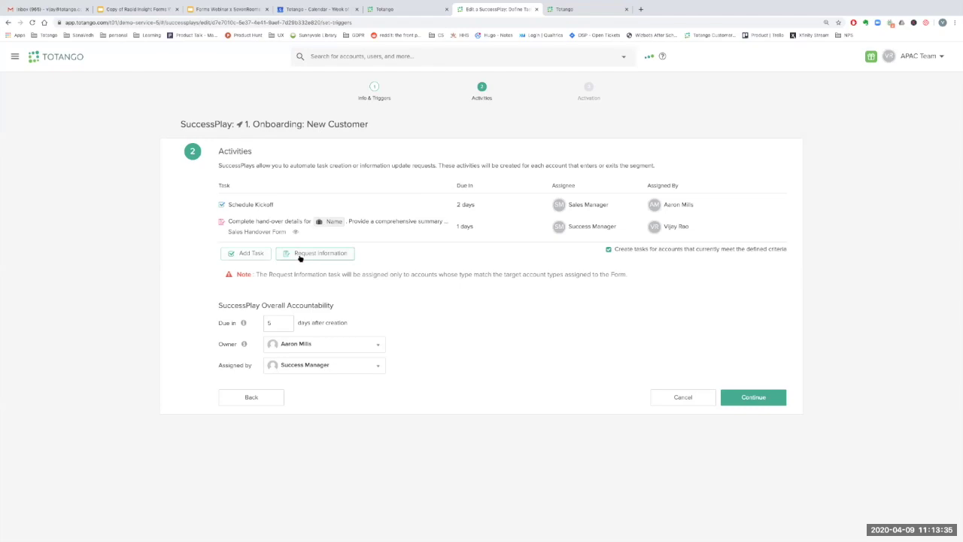
Open the Sales Handover Form request for editing and check which forms can be selected for it
{"action": "left_click", "coordinate": [777, 227]}
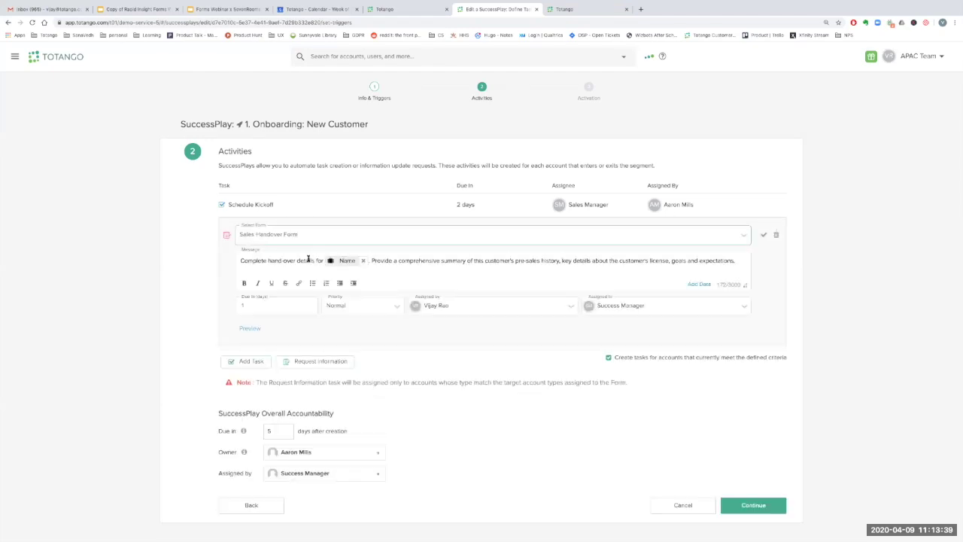
{"action": "left_click", "coordinate": [313, 234]}
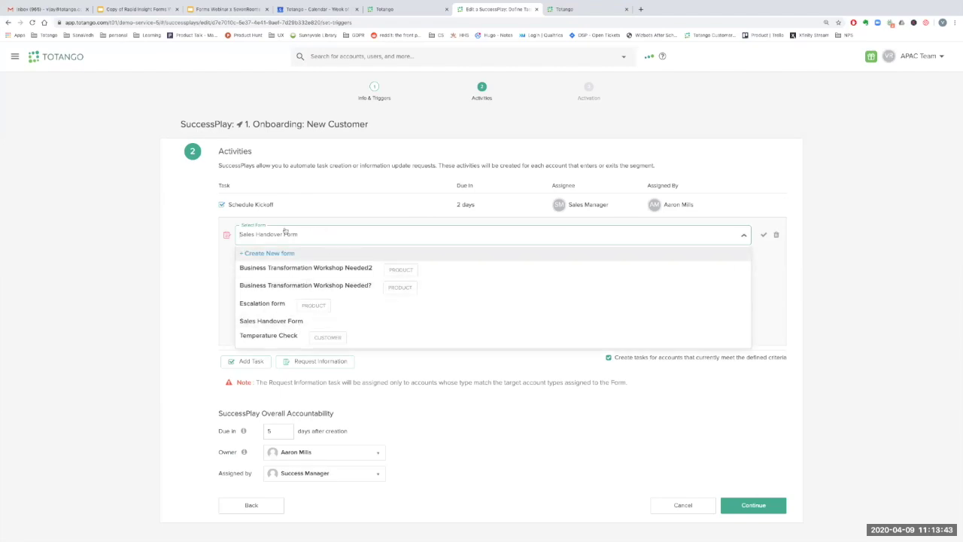
{"action": "left_click", "coordinate": [310, 217]}
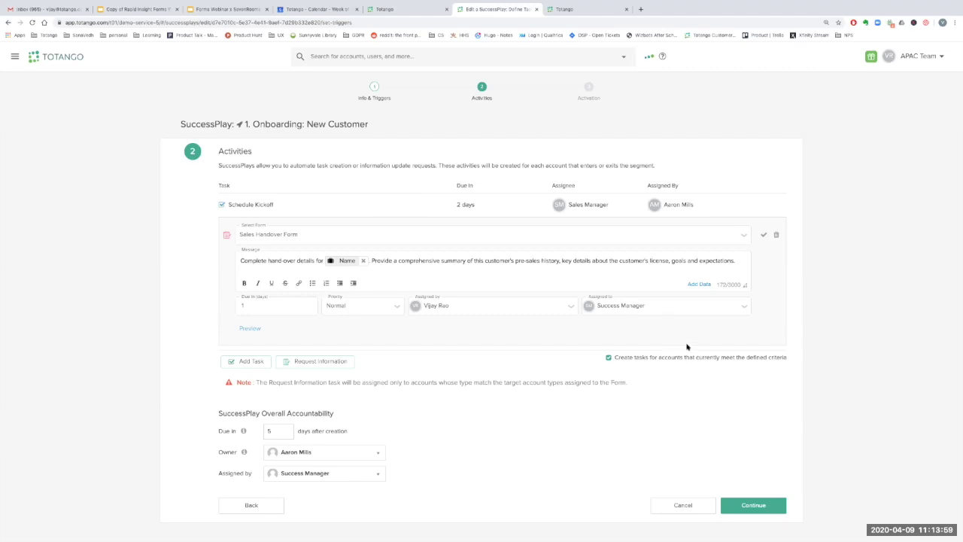
Assign the Sales Handover Form request to the Sales Manager role
{"action": "left_click", "coordinate": [691, 305]}
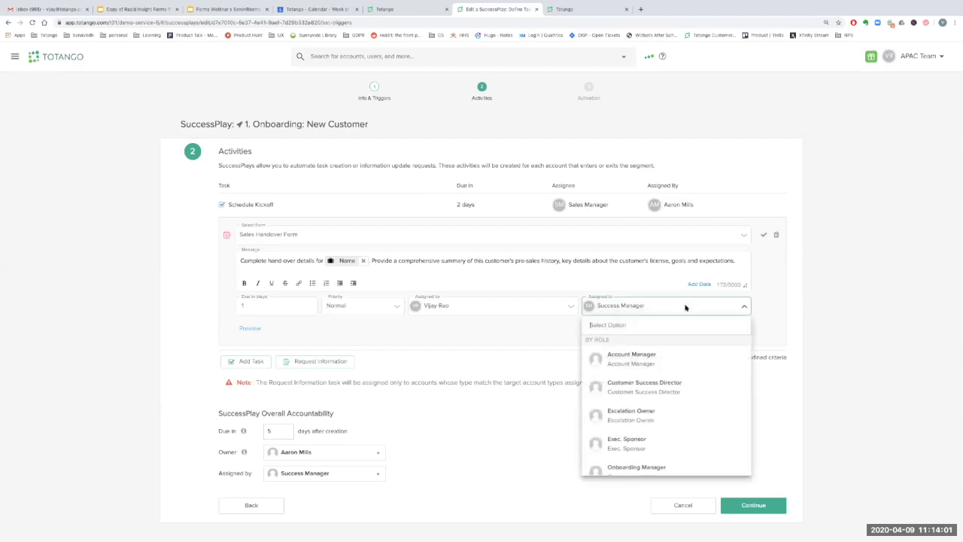
{"action": "scroll", "coordinate": [660, 369], "scroll_direction": "down", "scroll_amount": 3}
{"action": "scroll", "coordinate": [659, 373], "scroll_direction": "down", "scroll_amount": 3}
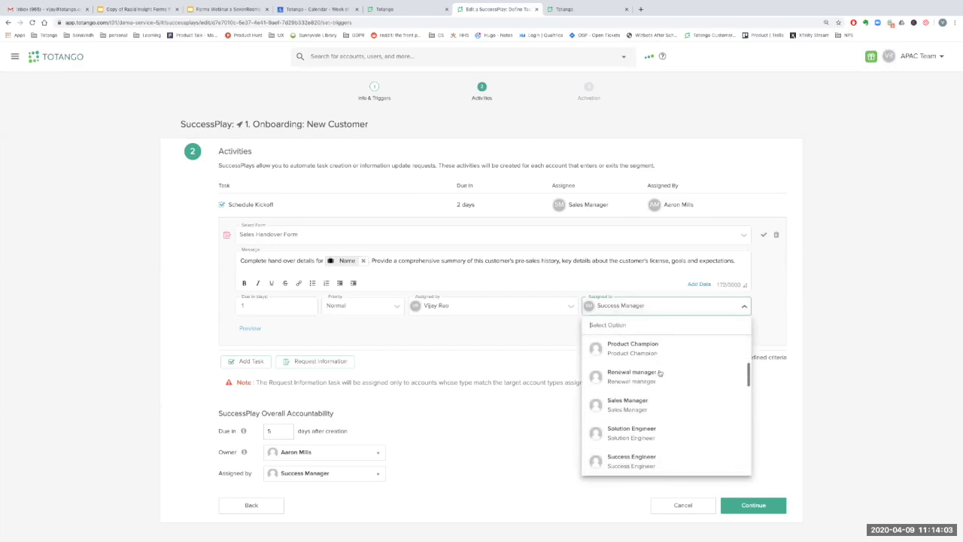
{"action": "left_click", "coordinate": [629, 380]}
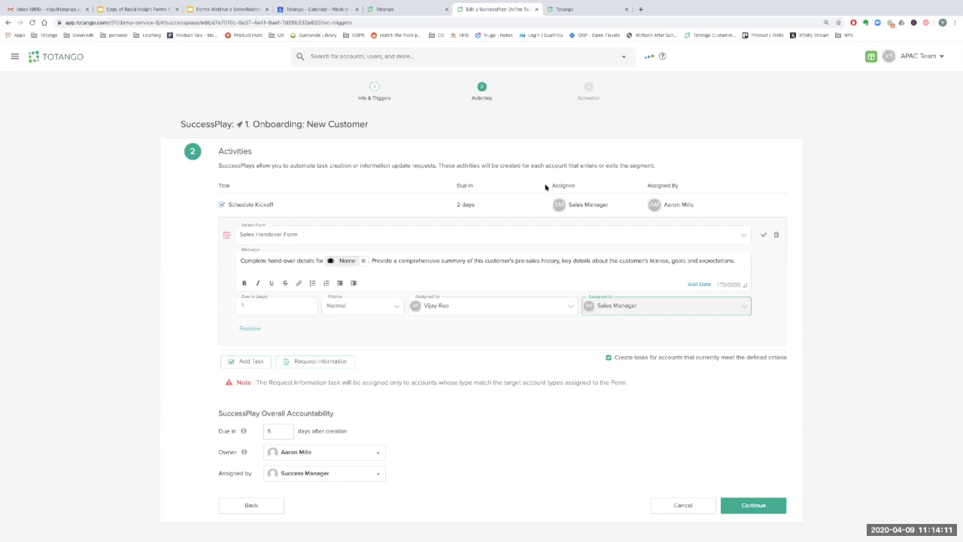
Switch to the Accounts in Escalation segment, show it as a timeline, and review the events of the listed accounts
{"action": "left_click", "coordinate": [579, 9]}
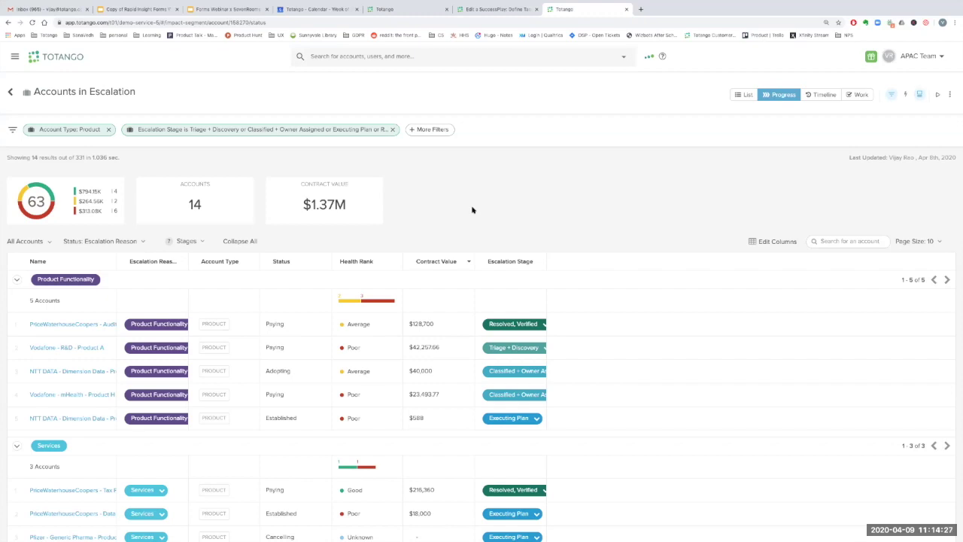
{"action": "left_click", "coordinate": [827, 97]}
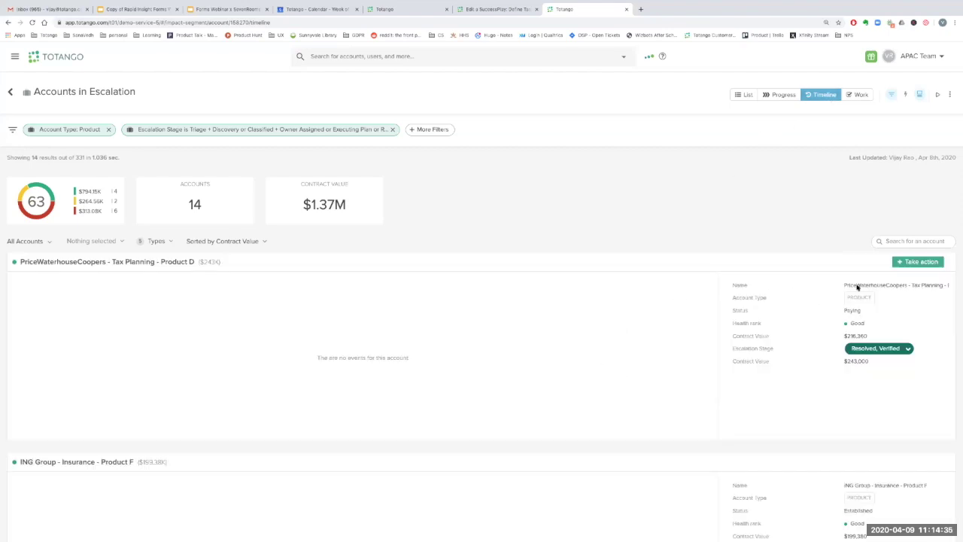
{"action": "left_click", "coordinate": [909, 262]}
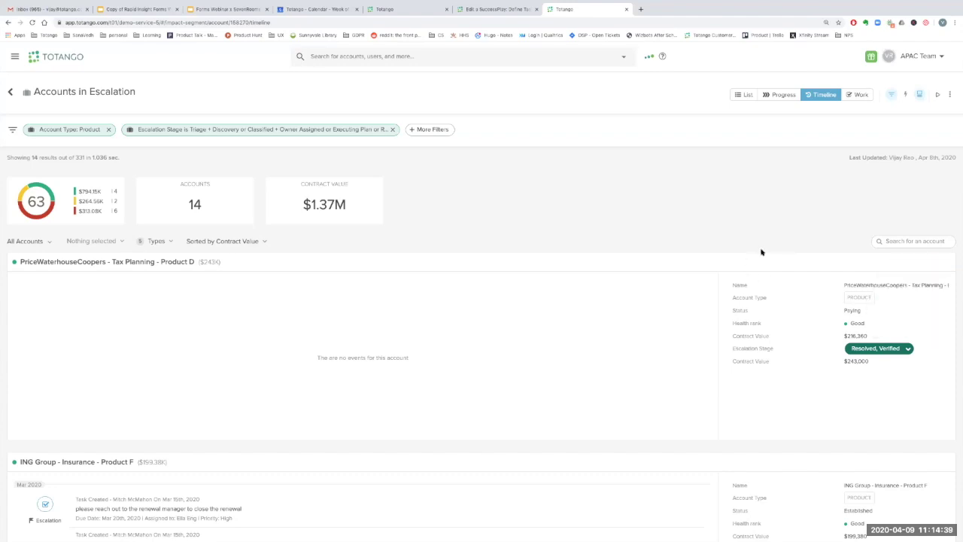
{"action": "scroll", "coordinate": [763, 332], "scroll_direction": "down", "scroll_amount": 2}
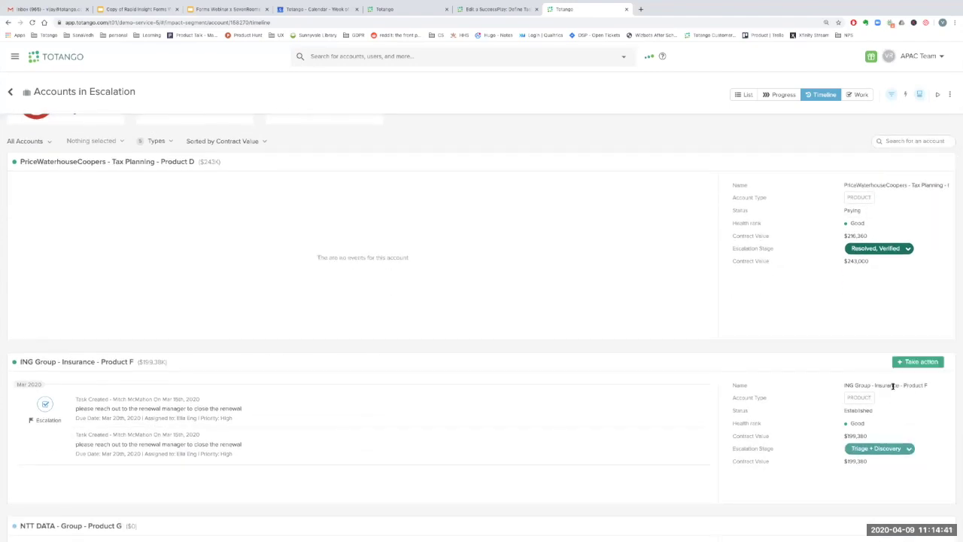
Start an information request for the ING Group - Insurance - Product F account using the Escalation form
{"action": "left_click", "coordinate": [920, 363]}
{"action": "mouse_move", "coordinate": [895, 426]}
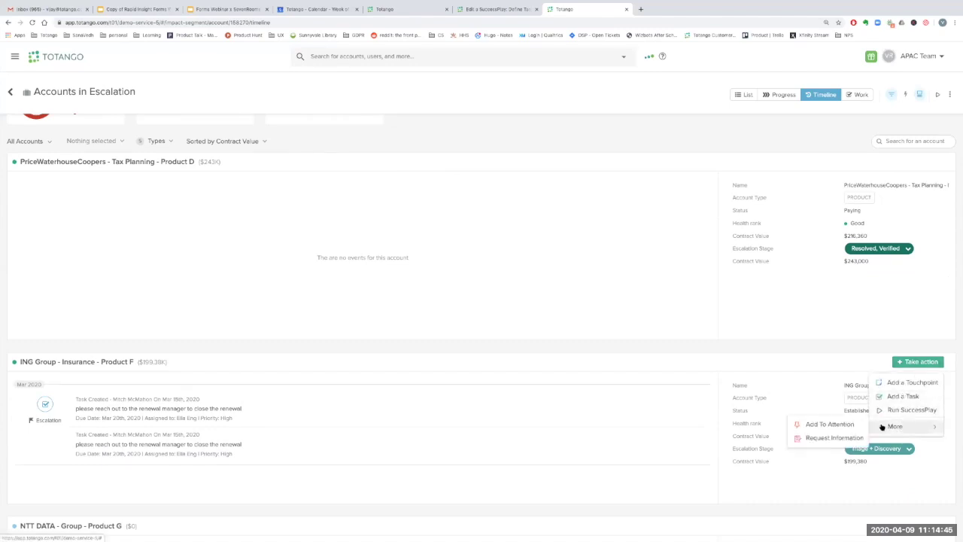
{"action": "left_click", "coordinate": [831, 438]}
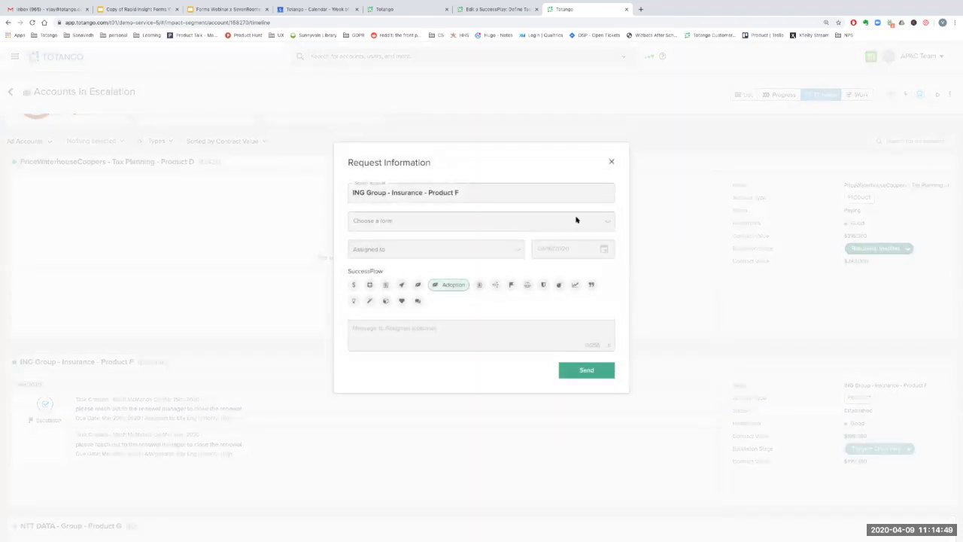
{"action": "left_click", "coordinate": [609, 221]}
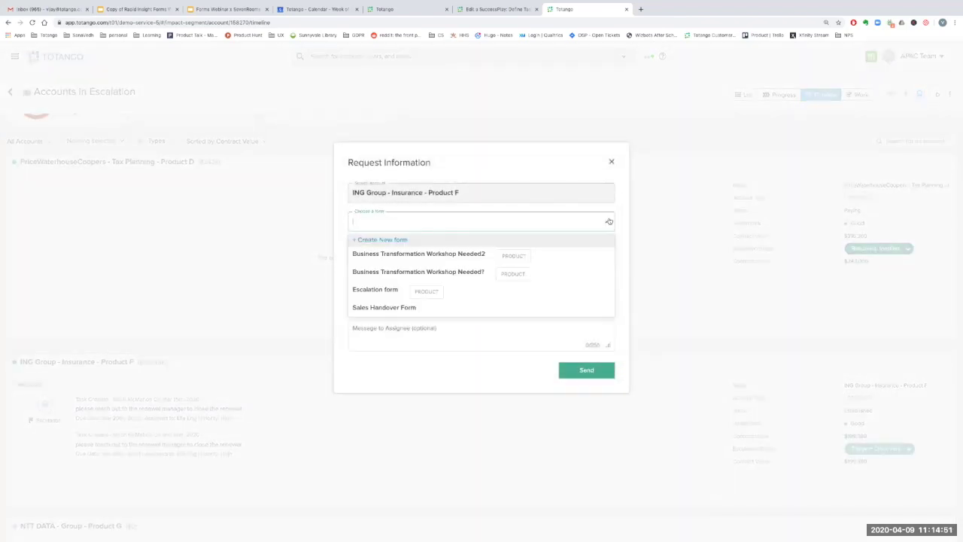
{"action": "left_click", "coordinate": [536, 289]}
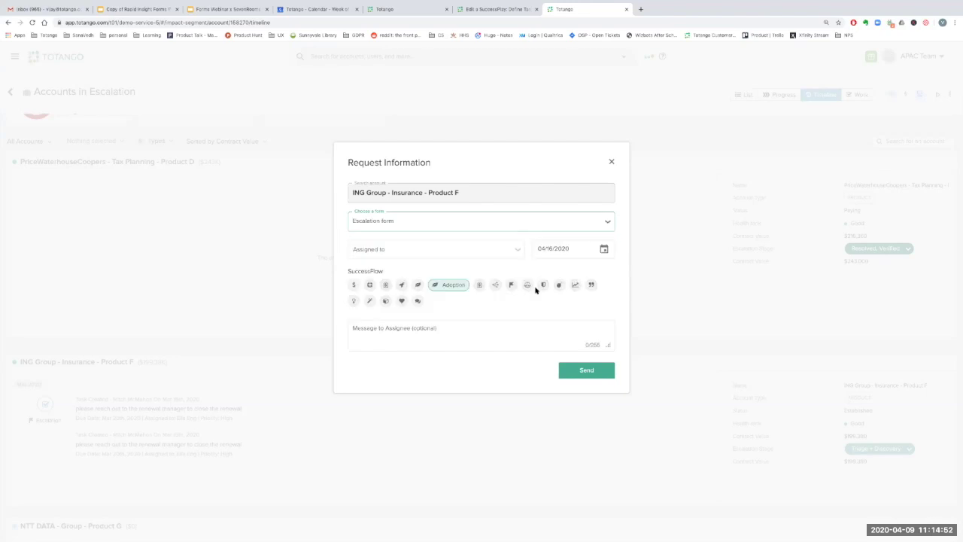
Check who the Escalation form request can be assigned to and close the request without sending it
{"action": "left_click", "coordinate": [496, 249]}
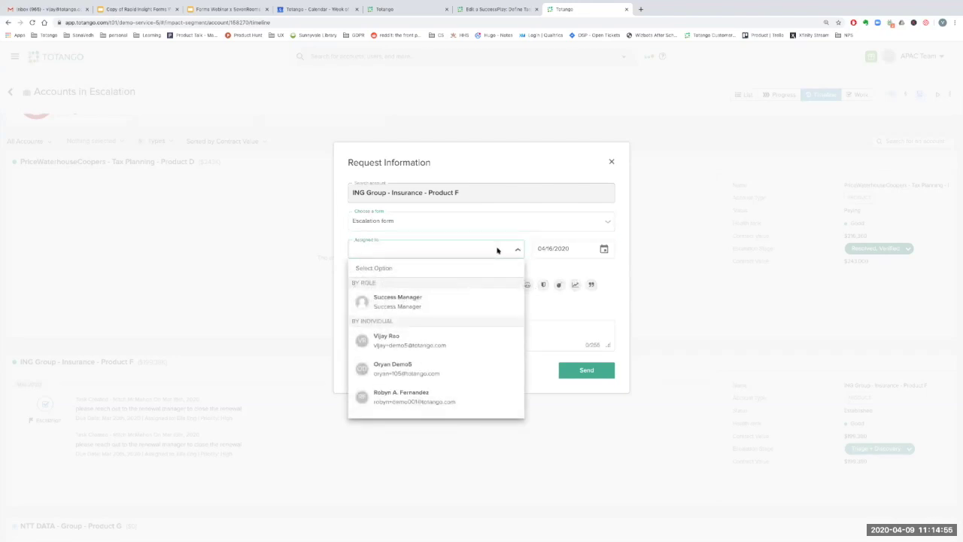
{"action": "left_click", "coordinate": [508, 238]}
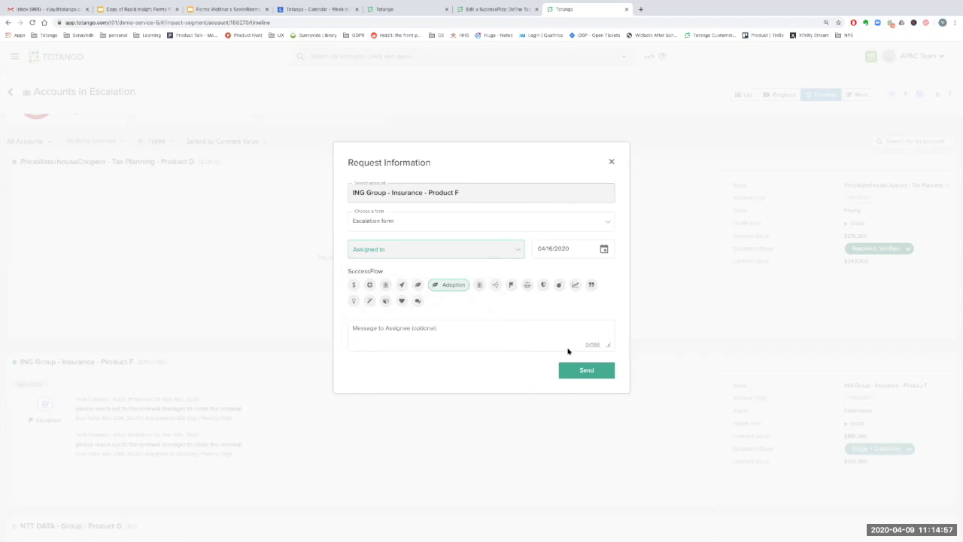
{"action": "left_click", "coordinate": [456, 346]}
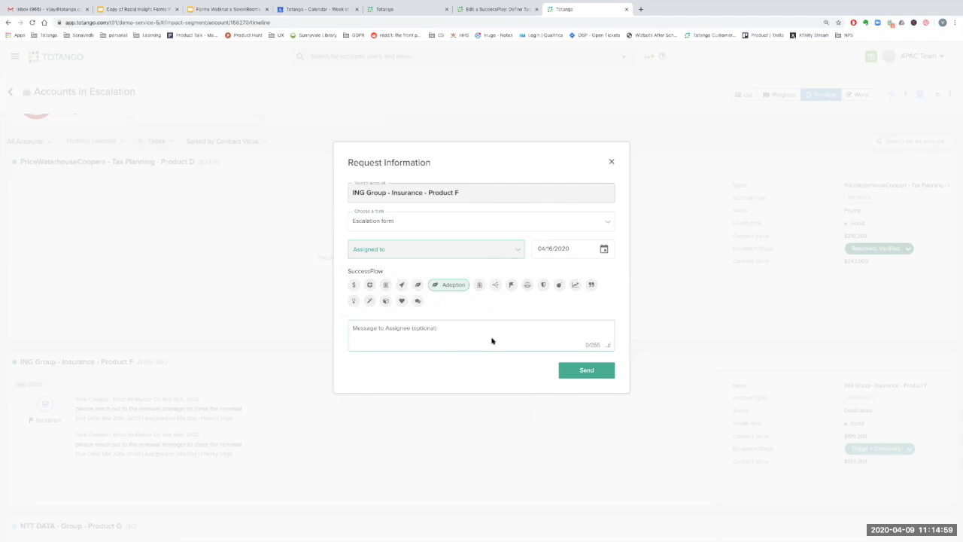
{"action": "left_click", "coordinate": [611, 166]}
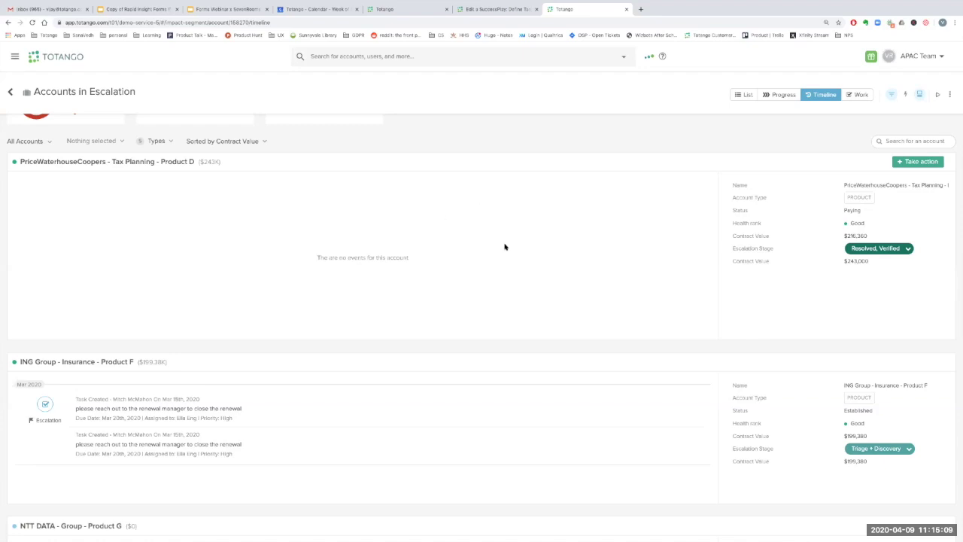
Switch to the Zoe user's My Portfolio in the incognito window and examine the available navigation and account options
{"action": "mouse_move", "coordinate": [201, 3]}
{"action": "key", "text": "ctrl+Right"}
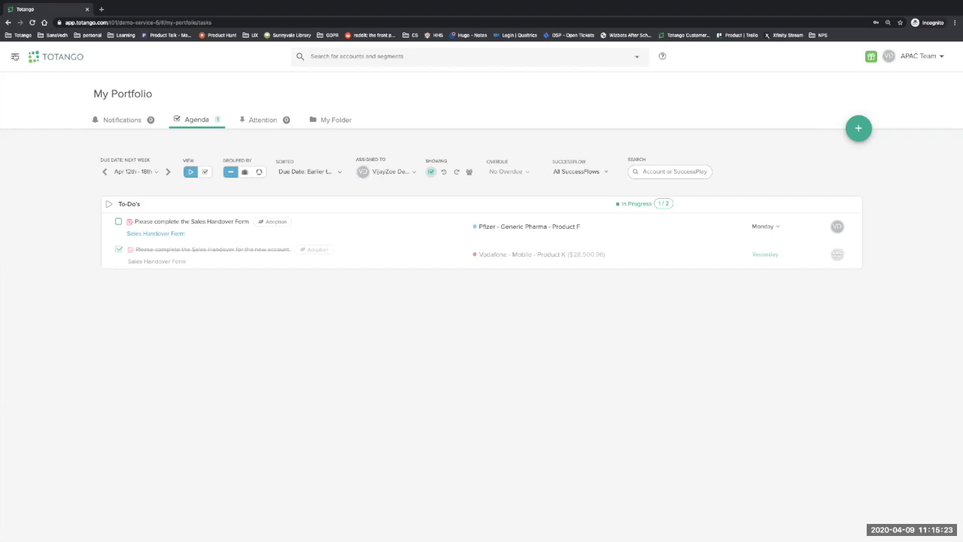
{"action": "left_click", "coordinate": [14, 57]}
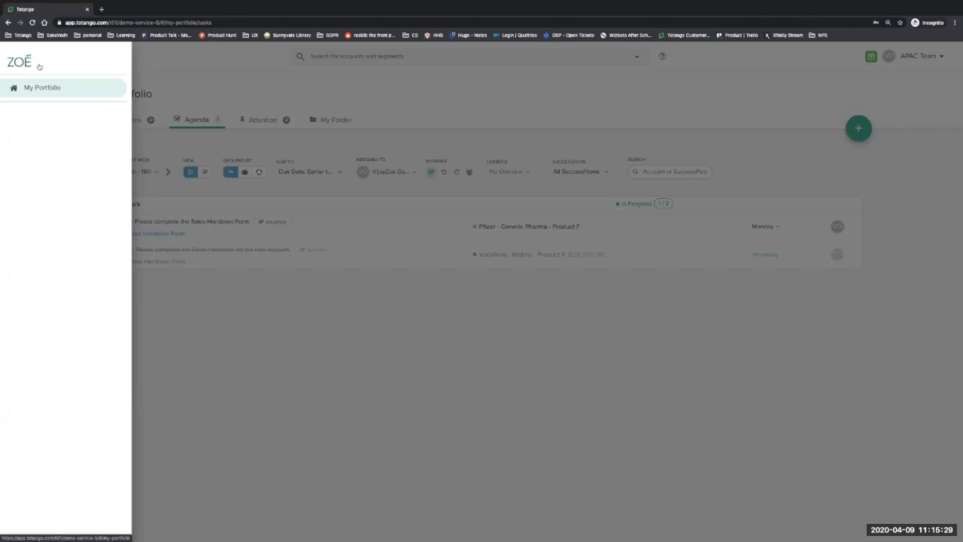
{"action": "left_click", "coordinate": [186, 85]}
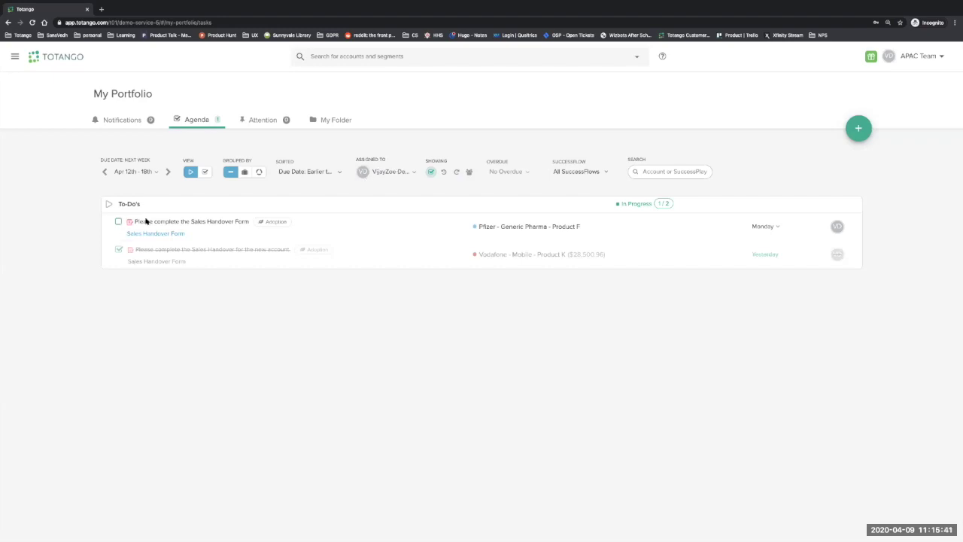
{"action": "left_click", "coordinate": [921, 58]}
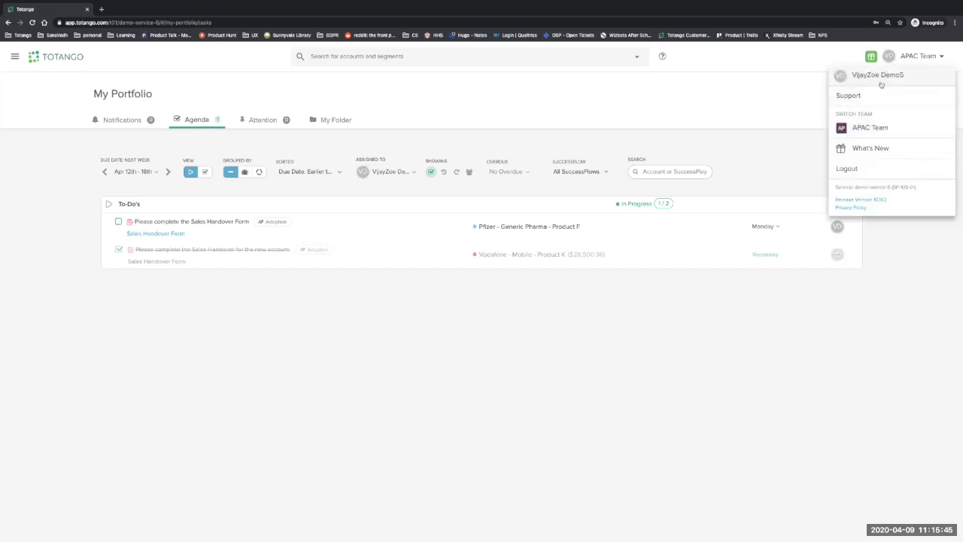
{"action": "left_click", "coordinate": [764, 90]}
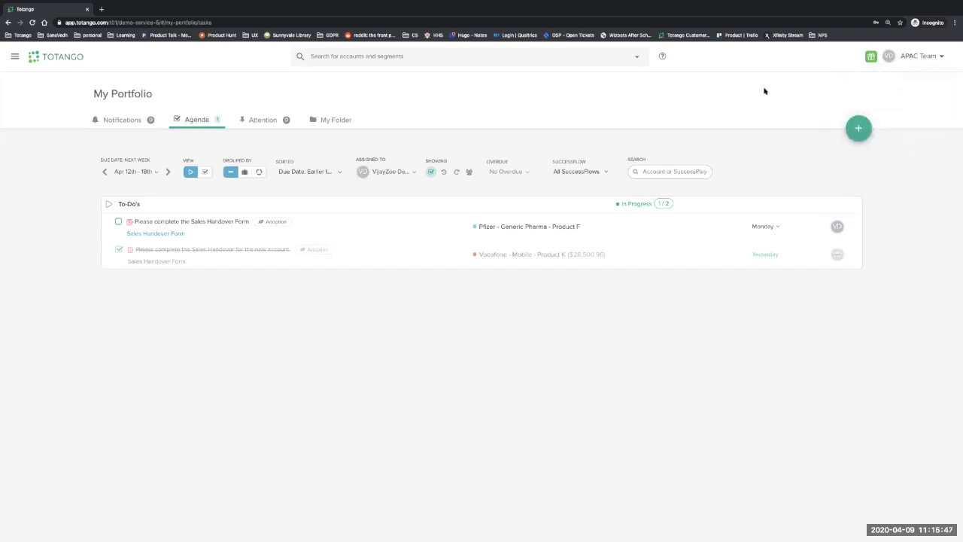
Open the pending Sales Handover Form for Pfizer and enter go-live date 05/30/2020 and CRM system MS Dynamics
{"action": "left_click", "coordinate": [118, 223]}
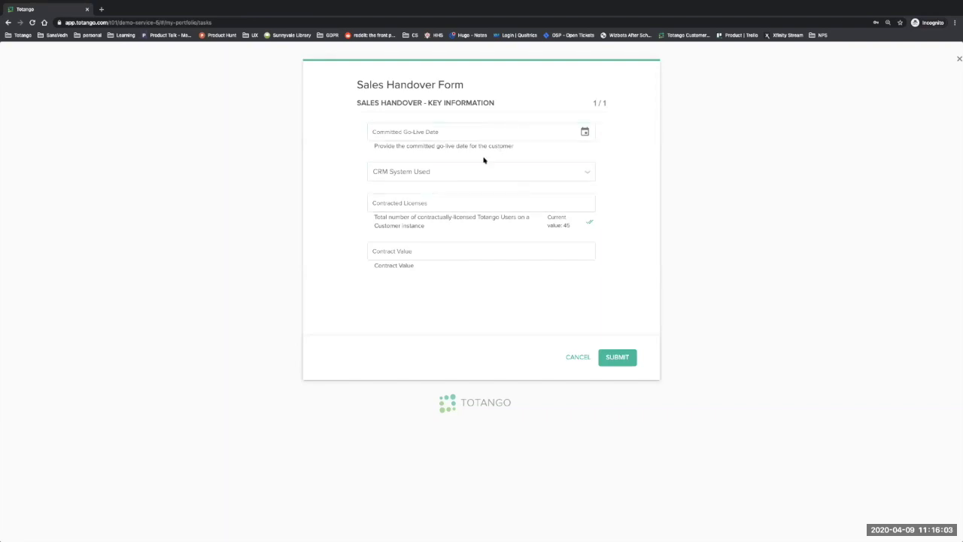
{"action": "left_click", "coordinate": [472, 130]}
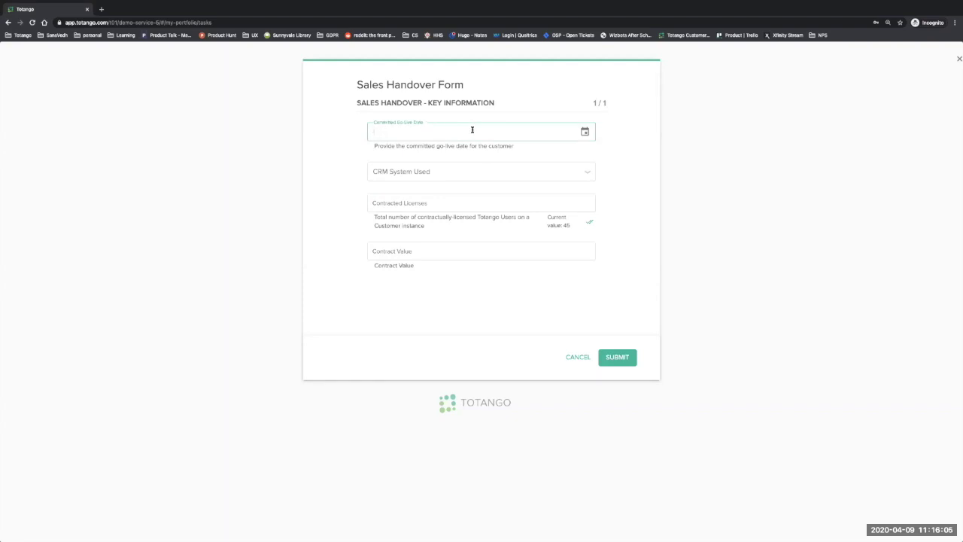
{"action": "left_click", "coordinate": [583, 132]}
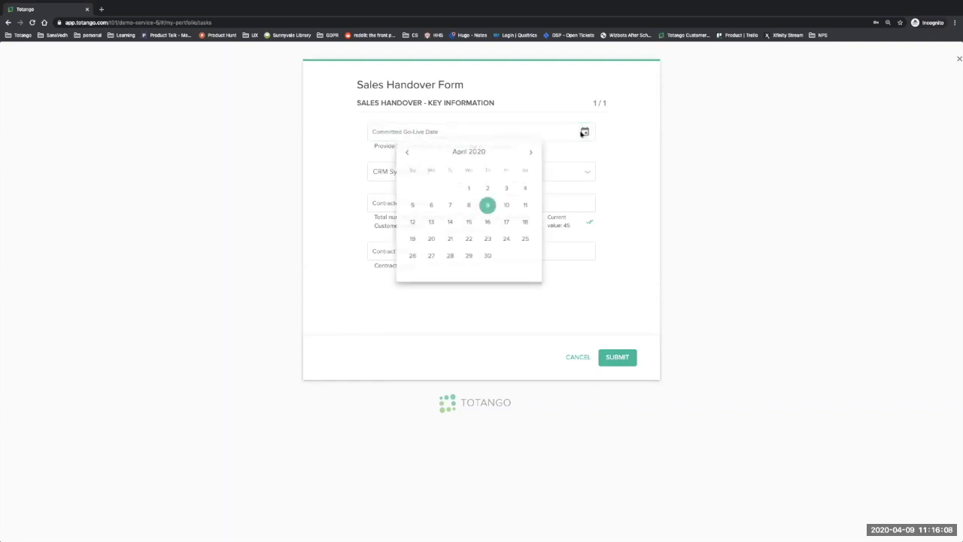
{"action": "left_click", "coordinate": [532, 152]}
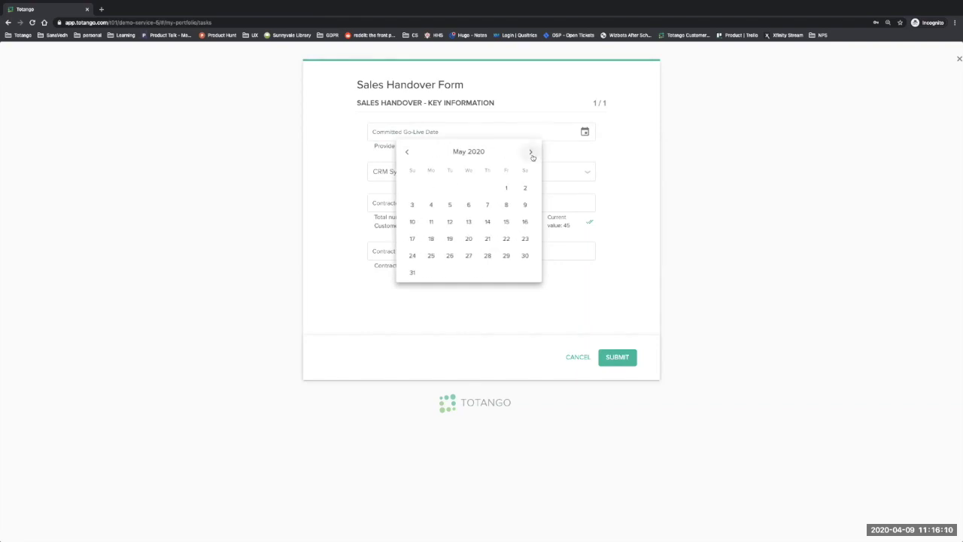
{"action": "left_click", "coordinate": [525, 256]}
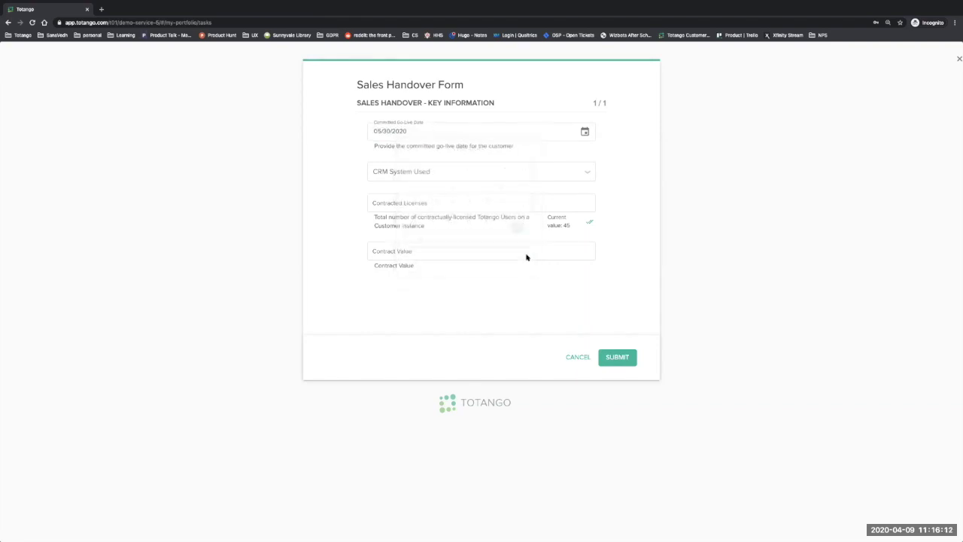
{"action": "left_click", "coordinate": [486, 179]}
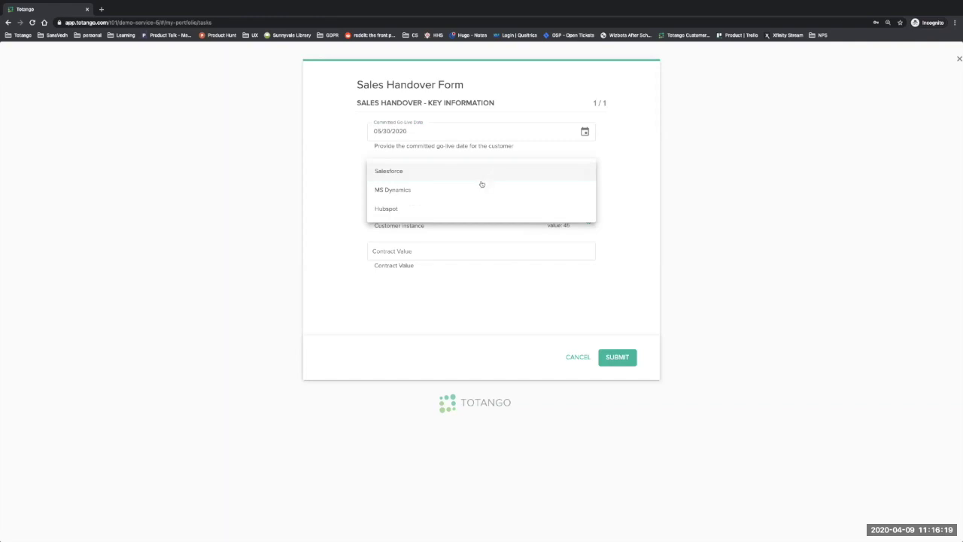
{"action": "left_click", "coordinate": [475, 193]}
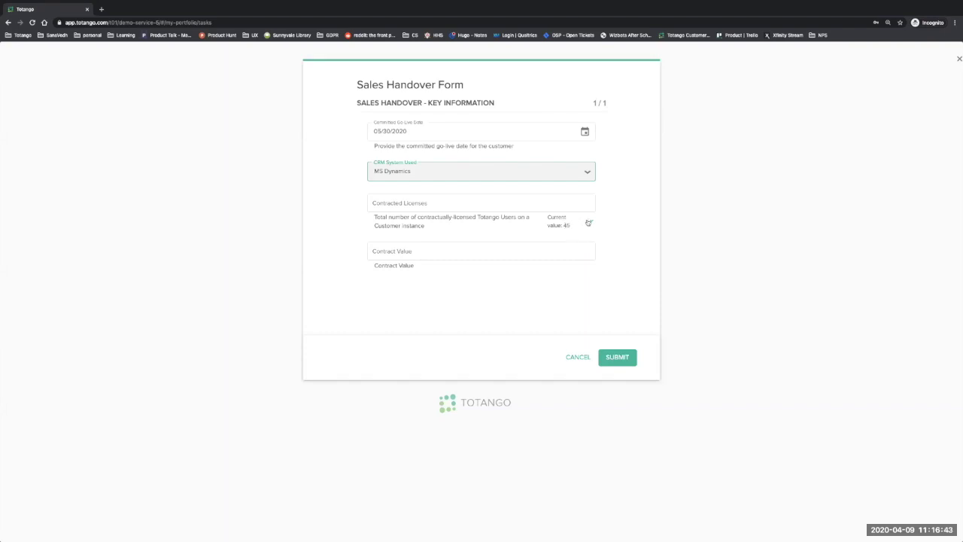
Set the contracted licenses to 50 and submit the Sales Handover Form
{"action": "left_click", "coordinate": [589, 223]}
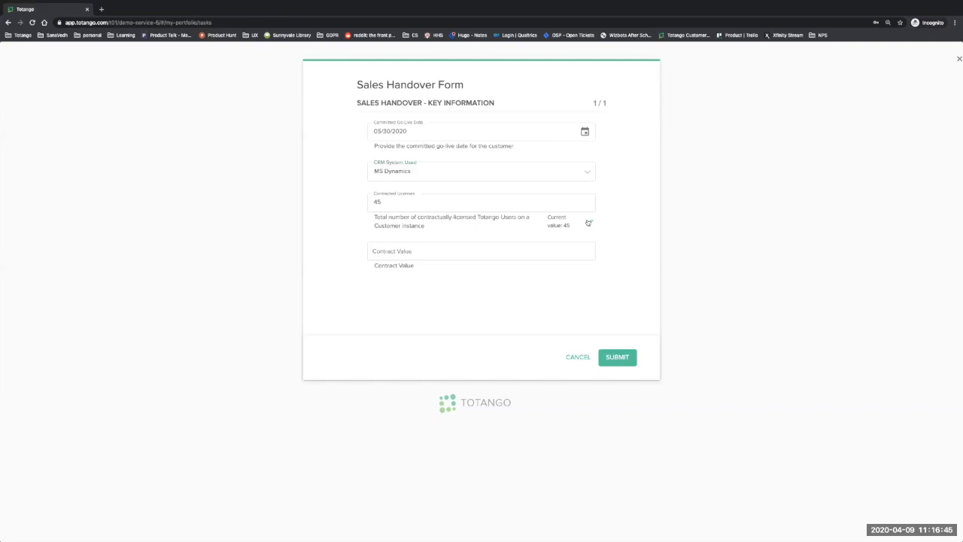
{"action": "left_click", "coordinate": [465, 201]}
{"action": "double_click", "coordinate": [403, 203]}
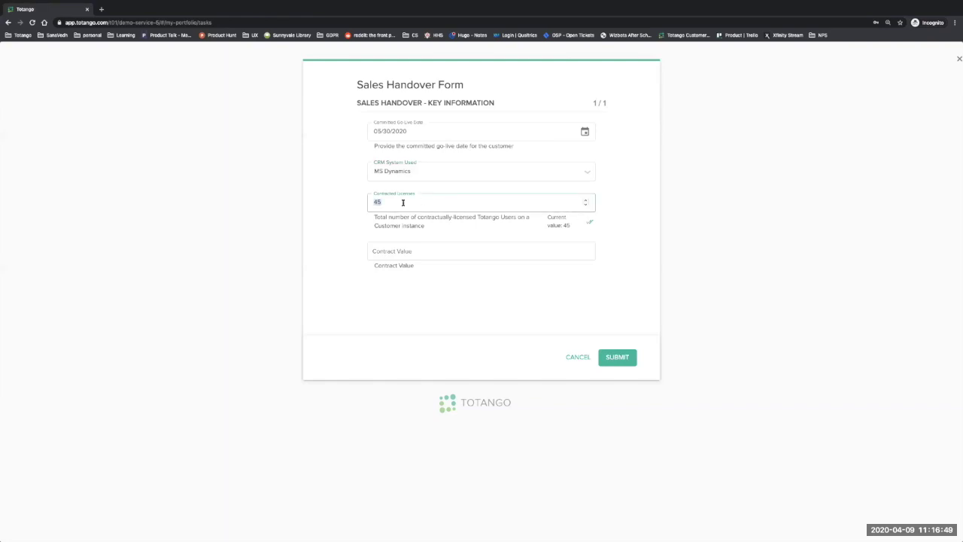
{"action": "type", "text": "50"}
{"action": "left_click", "coordinate": [618, 357]}
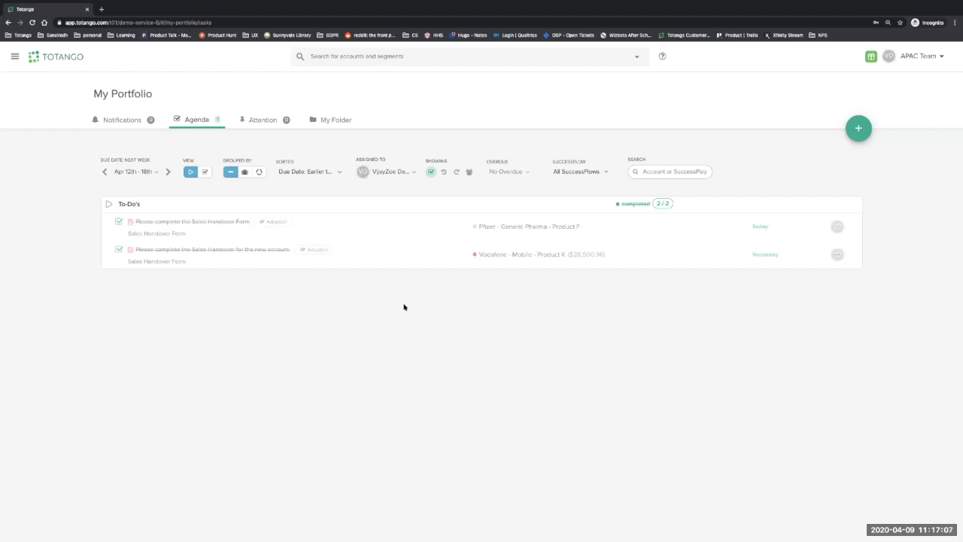
Return to the SuccessPlay editor, discard its unsaved changes and open the Rapid Insight Forms list in Global Settings
{"action": "key", "text": "ctrl+Left"}
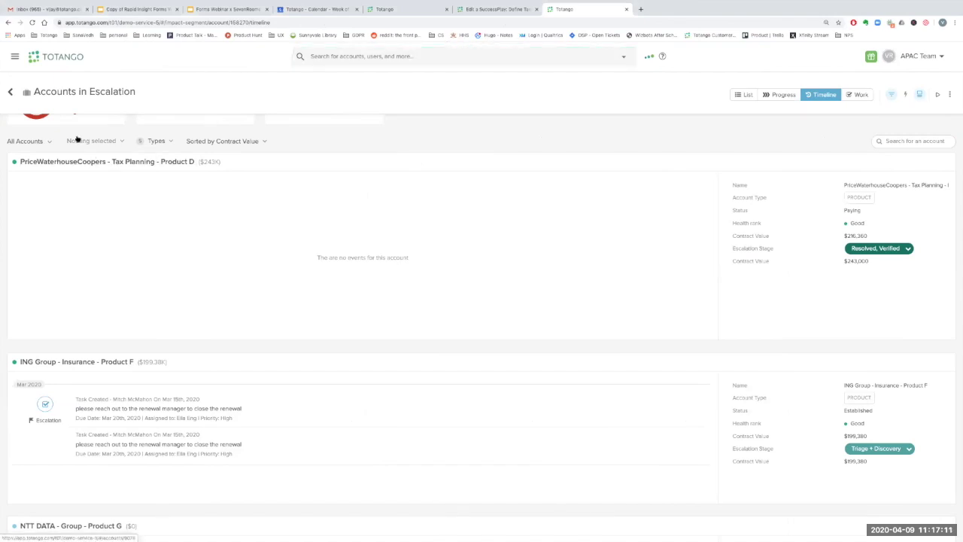
{"action": "left_click", "coordinate": [482, 8]}
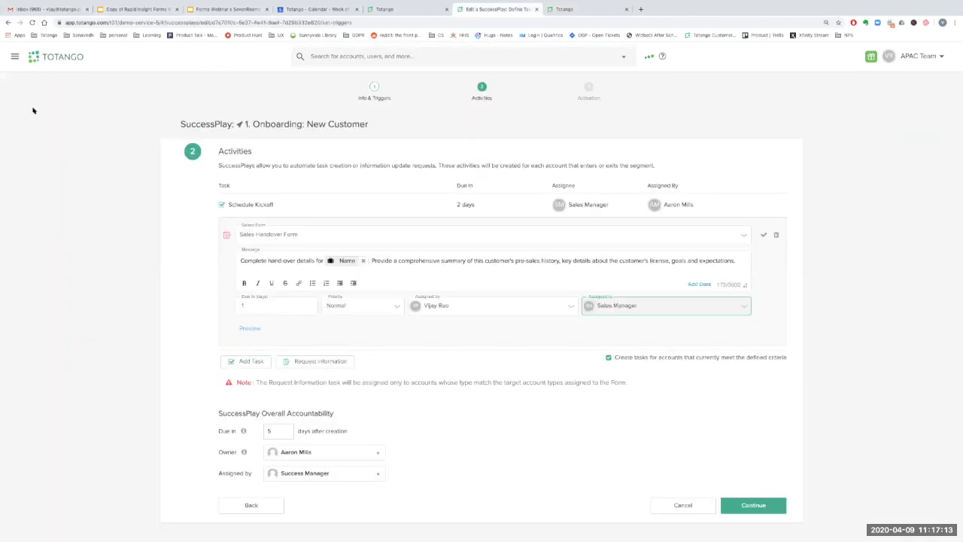
{"action": "left_click", "coordinate": [14, 56]}
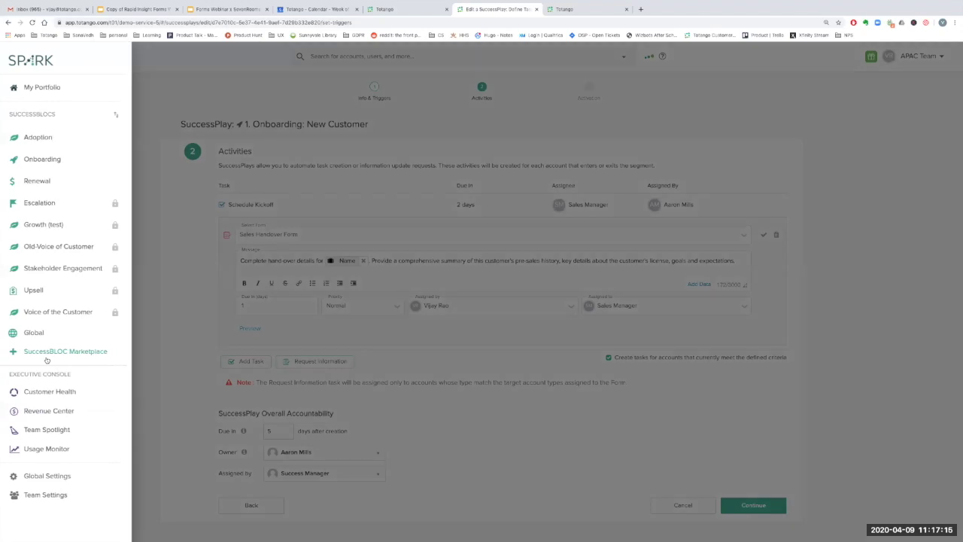
{"action": "left_click", "coordinate": [62, 476]}
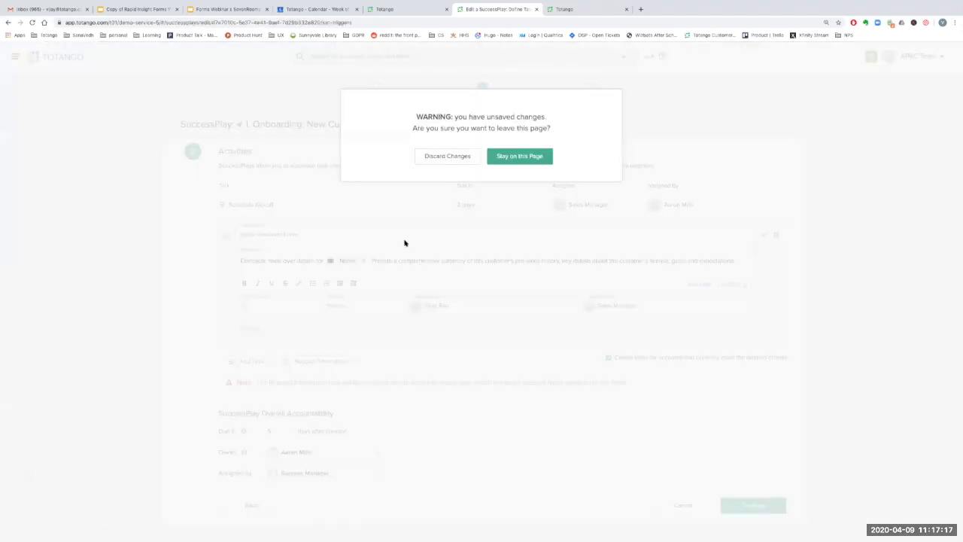
{"action": "left_click", "coordinate": [446, 157]}
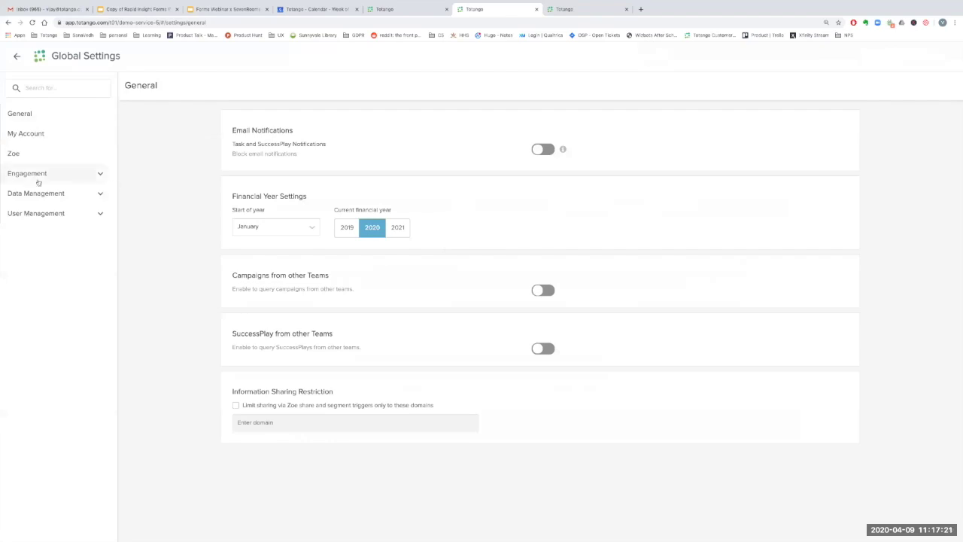
{"action": "left_click", "coordinate": [37, 177]}
{"action": "left_click", "coordinate": [43, 237]}
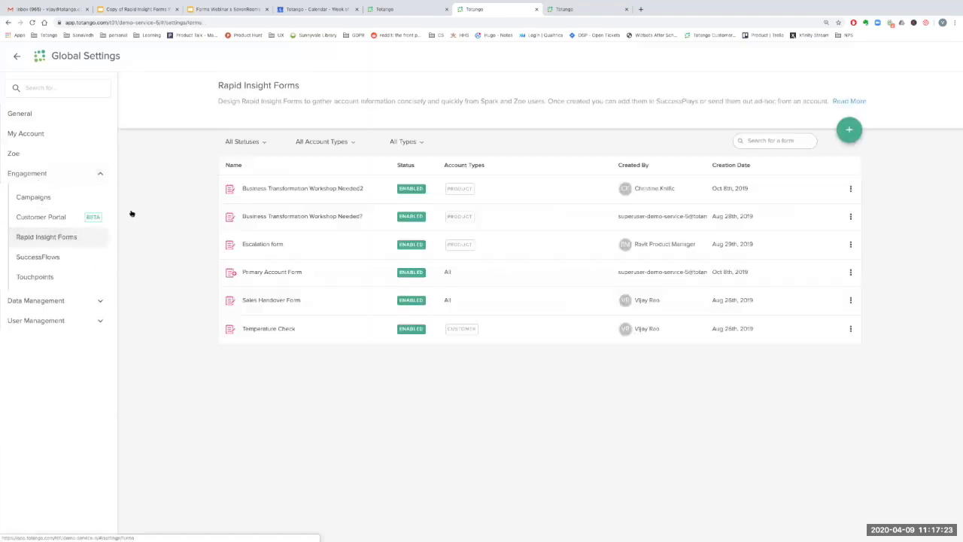
Open the Sales Handover Form for editing and make its Committed Go-Live Date field mandatory
{"action": "left_click", "coordinate": [341, 288]}
{"action": "mouse_move", "coordinate": [585, 259]}
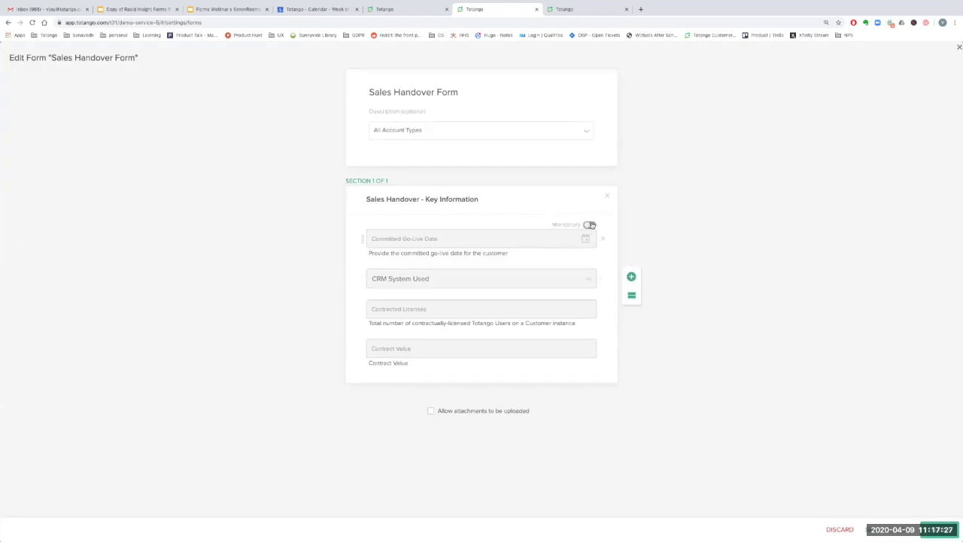
{"action": "left_click", "coordinate": [590, 225]}
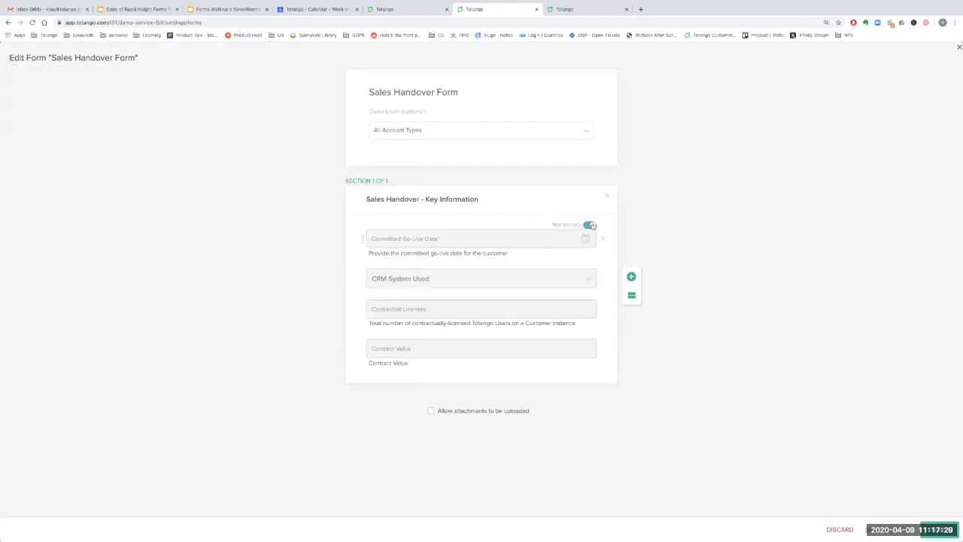